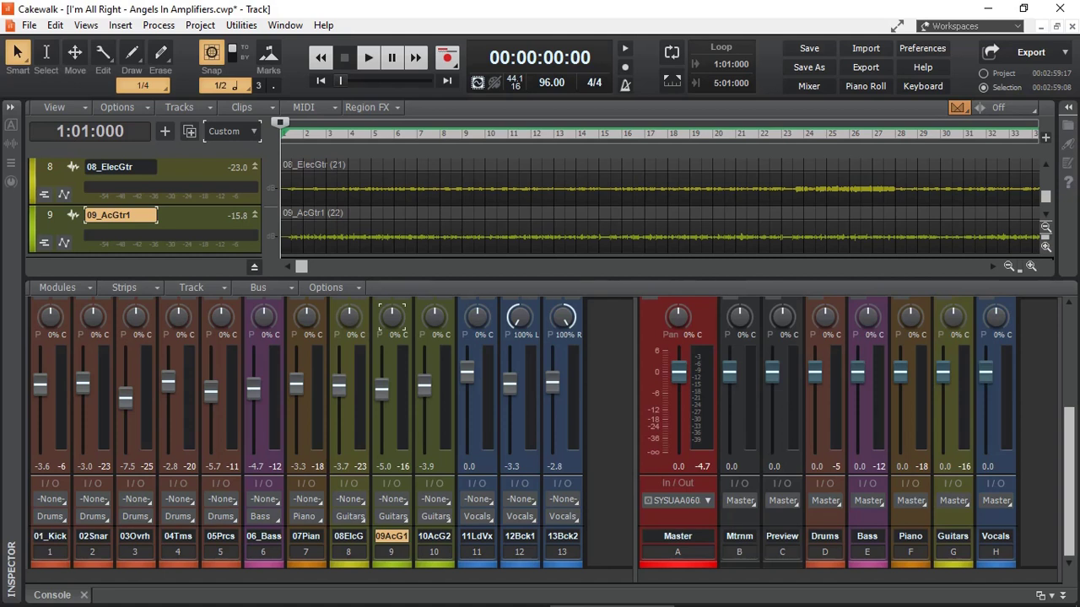
# - Select the Master bus, enlarge the Console to show the sends, and toggle the Master bus's interleave
pyautogui.click(662, 463)
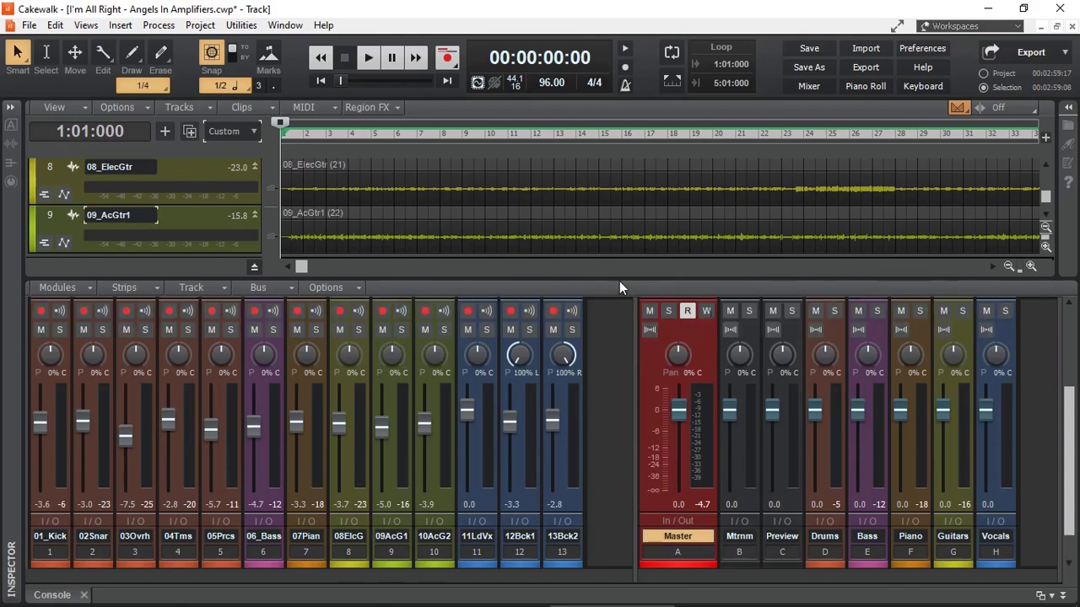
pyautogui.moveTo(619, 278); pyautogui.dragTo(632, 164)
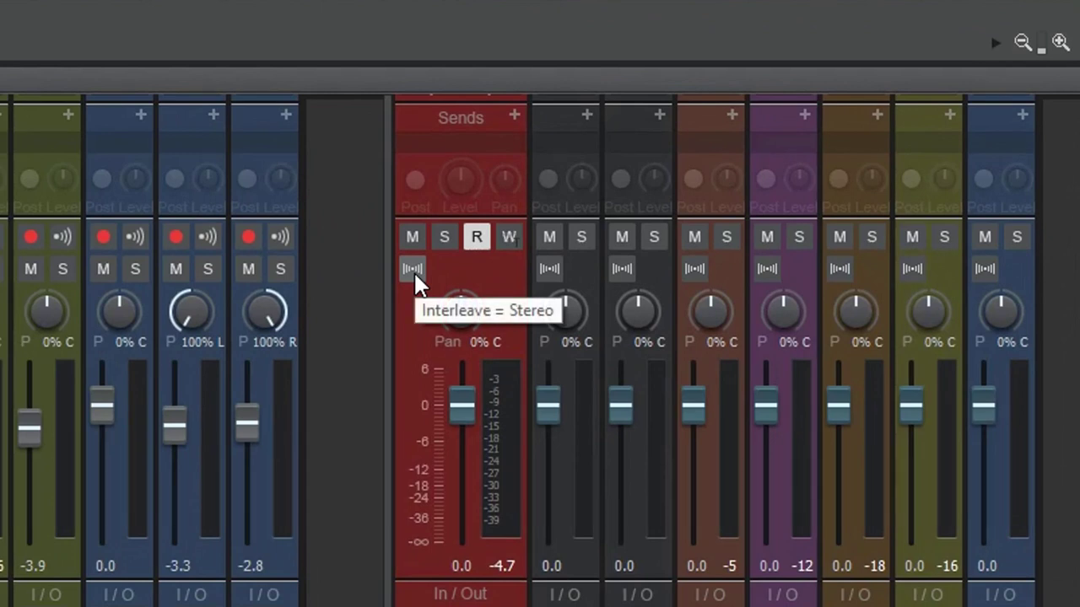
pyautogui.click(412, 270)
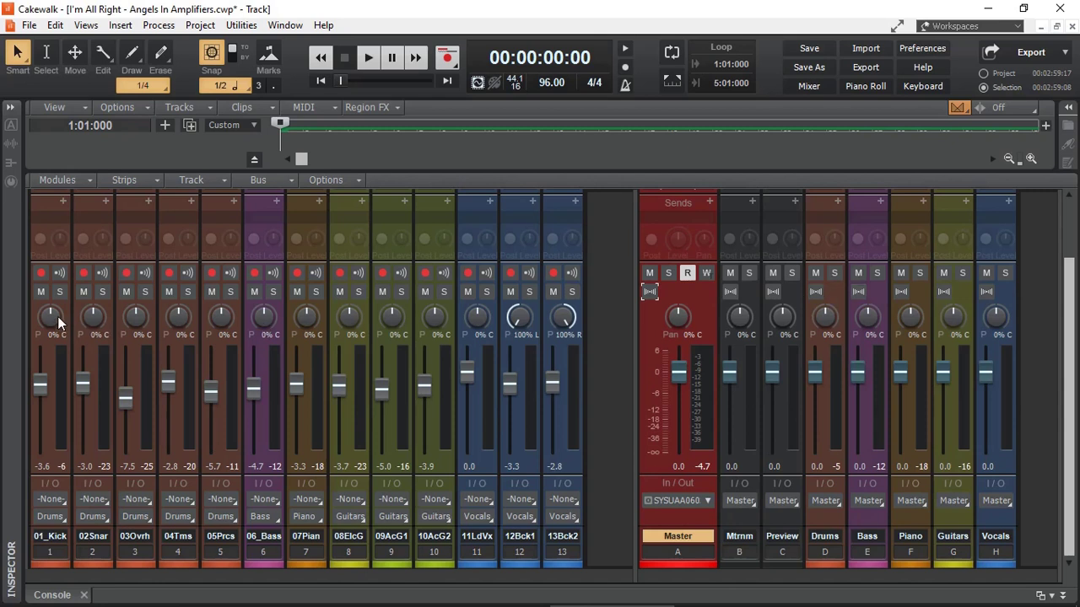
# - Pan the snare track 100% right, the electric guitar 100% left and the first acoustic guitar 100% right
pyautogui.moveTo(93, 319); pyautogui.dragTo(97, 309)
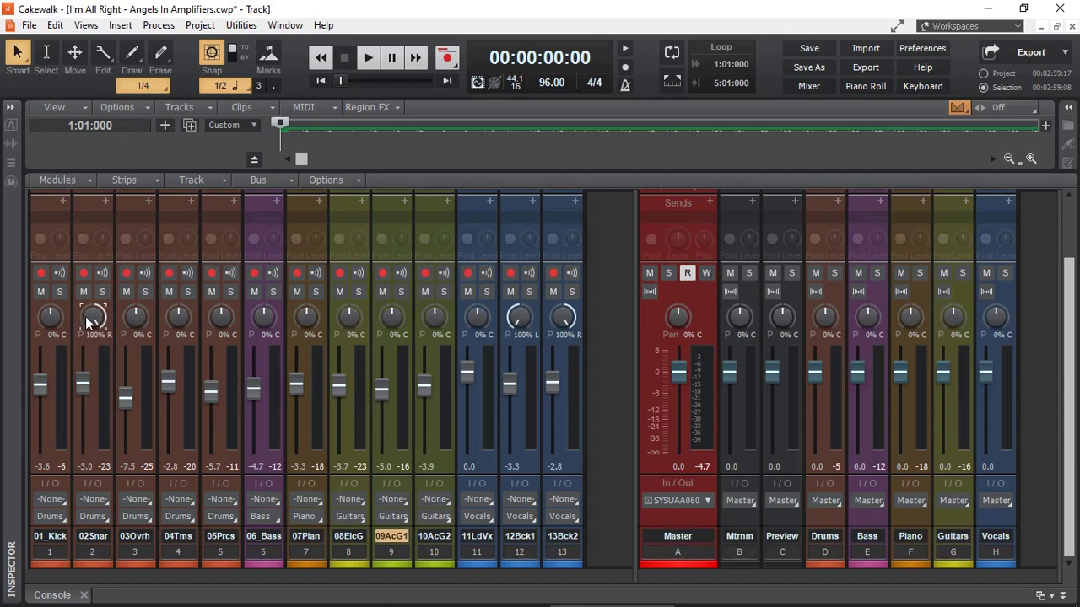
pyautogui.moveTo(351, 312); pyautogui.dragTo(390, 322)
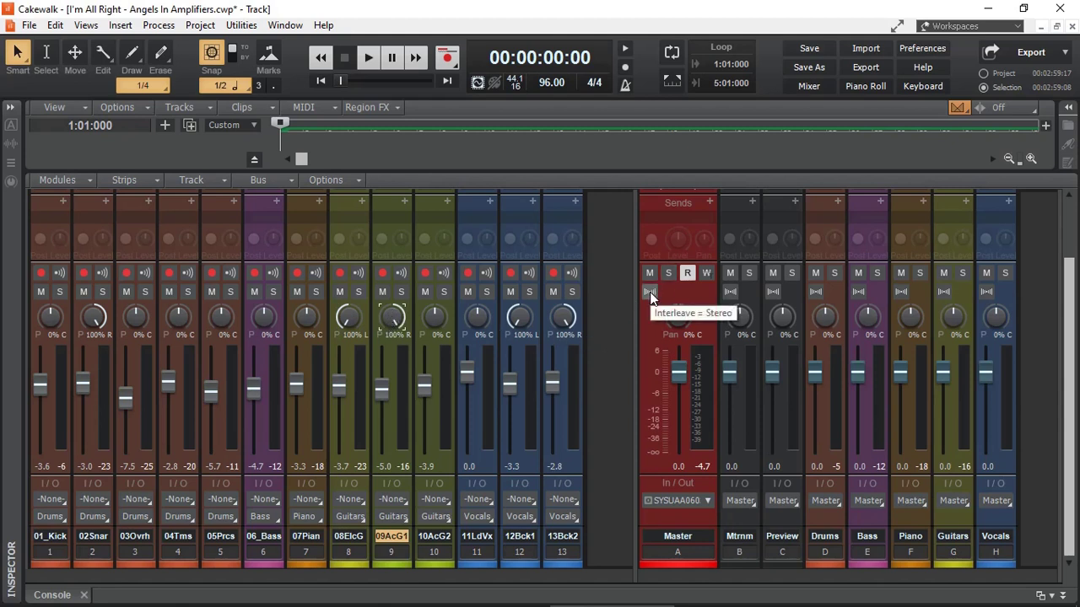
# - Play the mix from the start and toggle the Master bus's interleave while listening, ending with playback stopped
pyautogui.press('space')
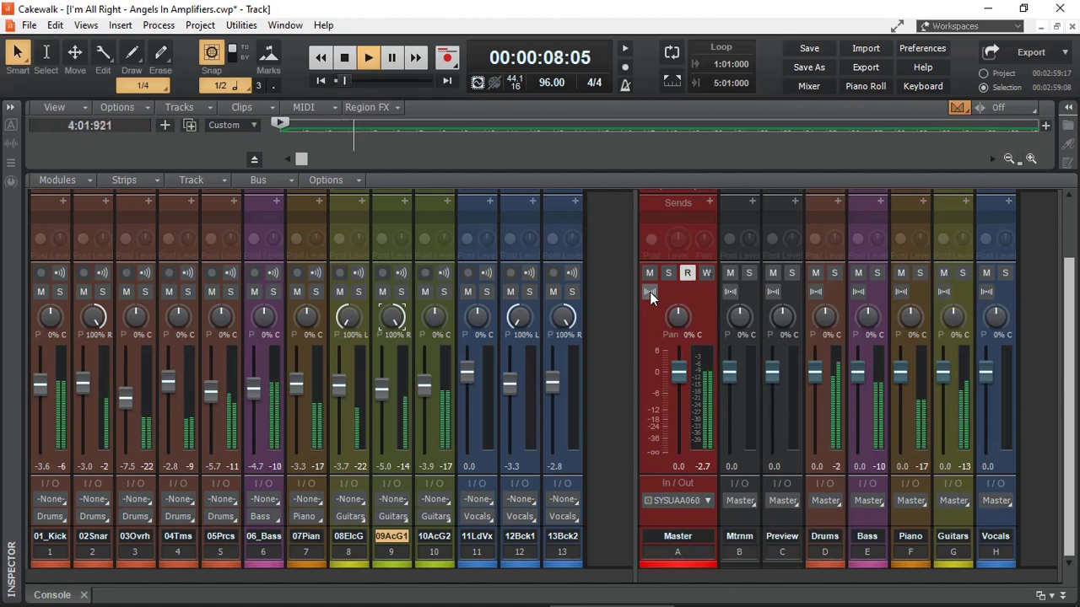
pyautogui.click(650, 292)
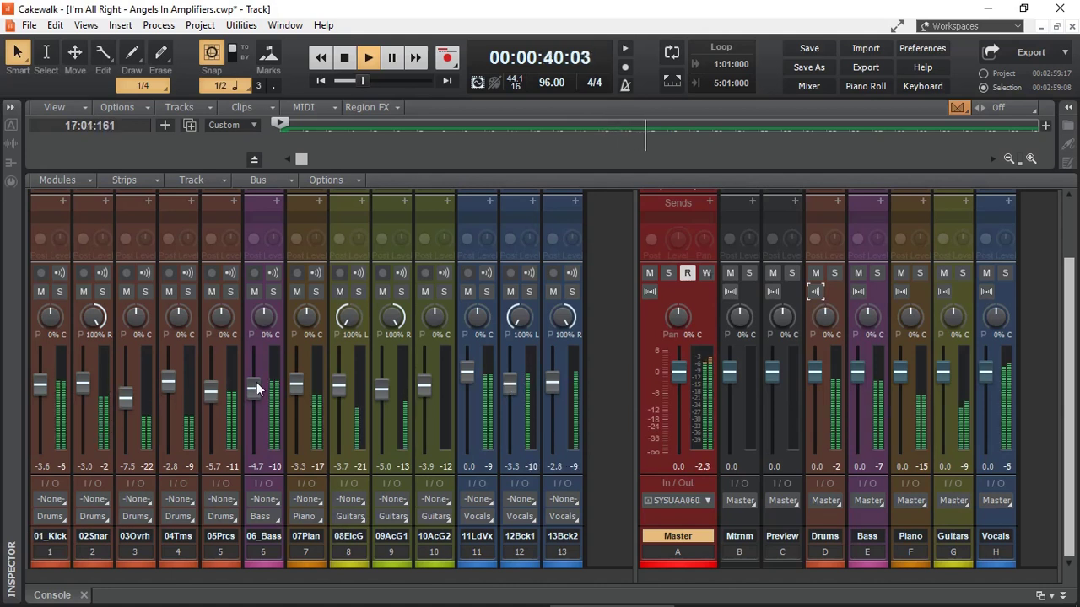
pyautogui.press('space')
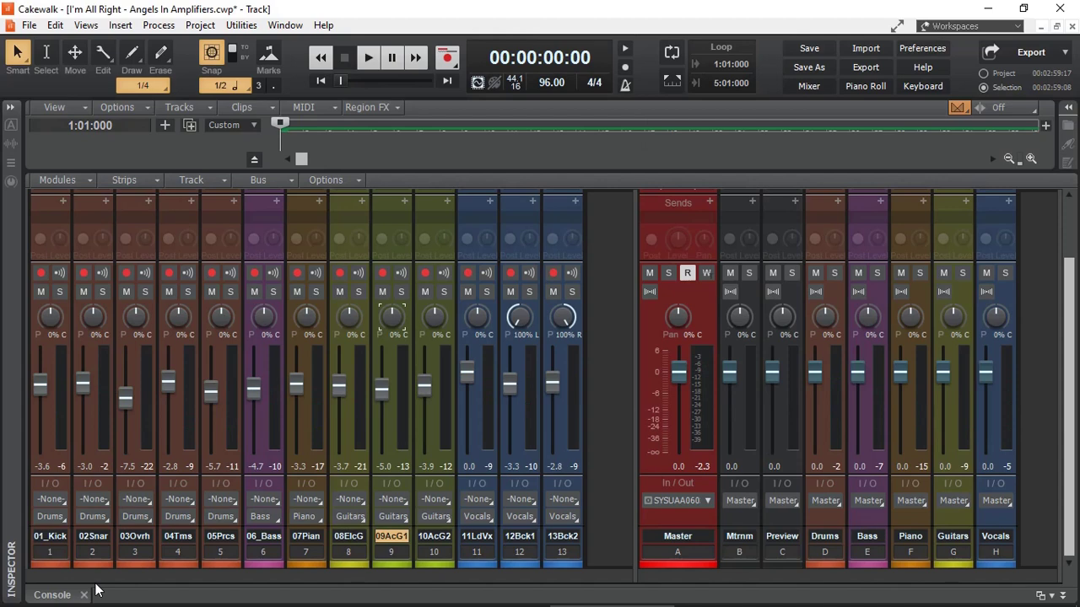
# - Close the Console and play the project from the start, stopping after a few measures
pyautogui.click(84, 596)
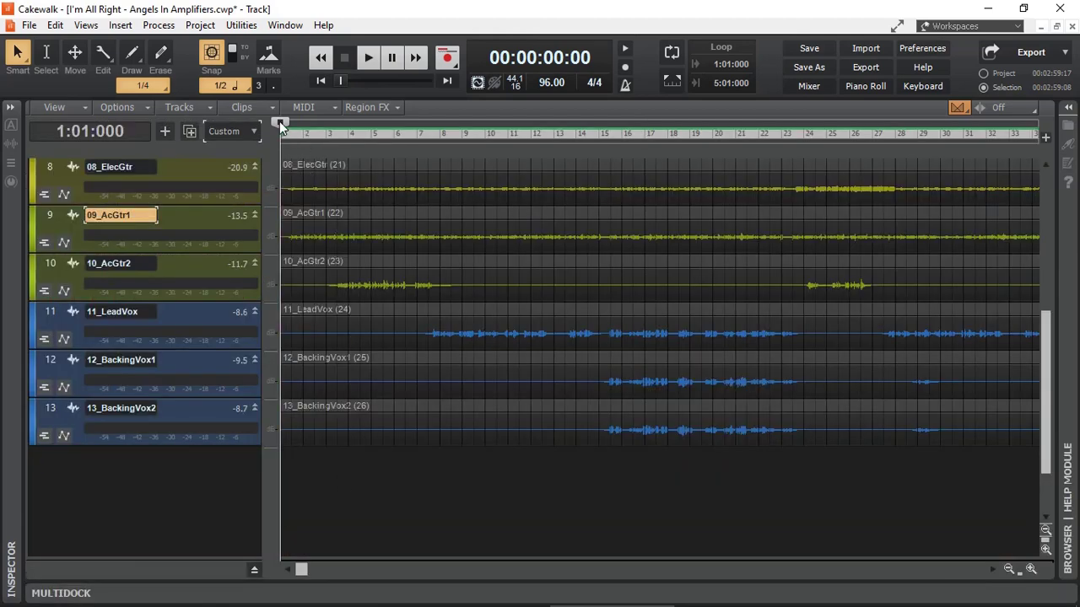
pyautogui.click(369, 58)
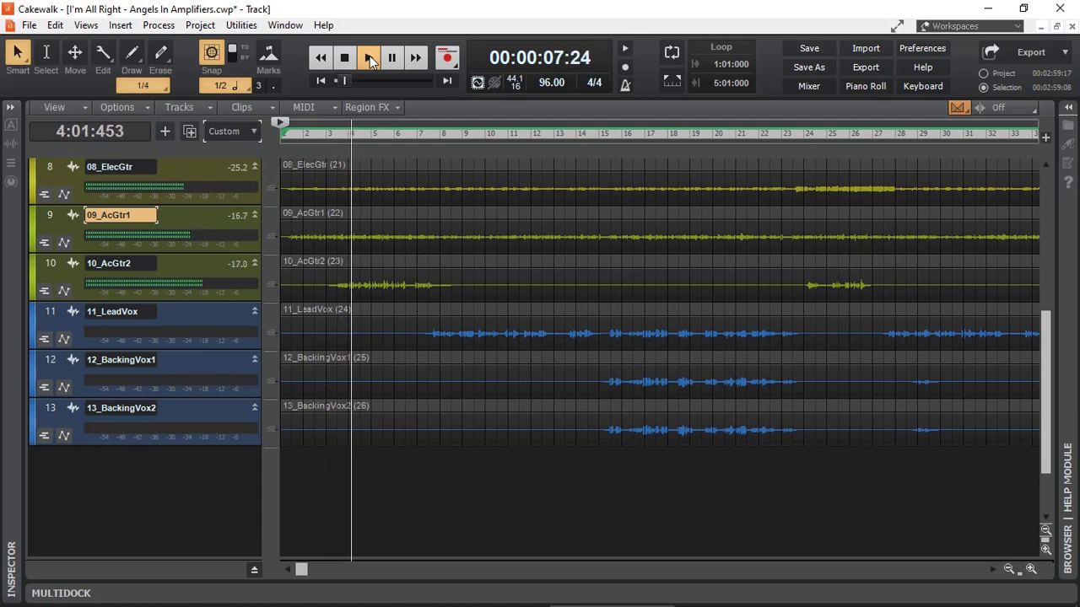
pyautogui.click(367, 59)
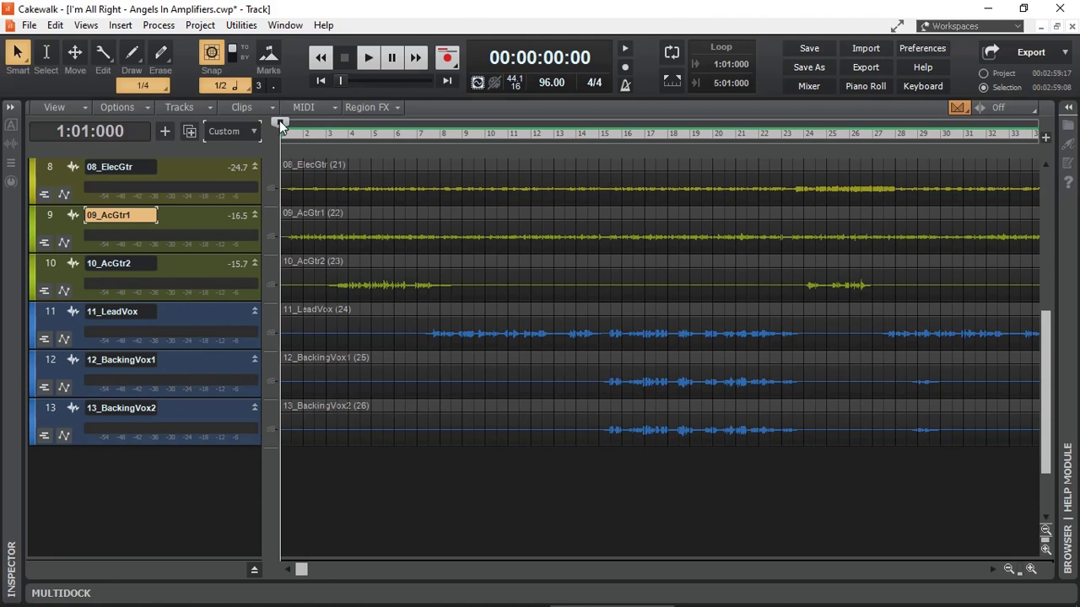
# - Move the Now marker to 7:03:000, just before the lead vocal, and play and stop a short passage from there
pyautogui.moveTo(280, 121); pyautogui.dragTo(424, 124)
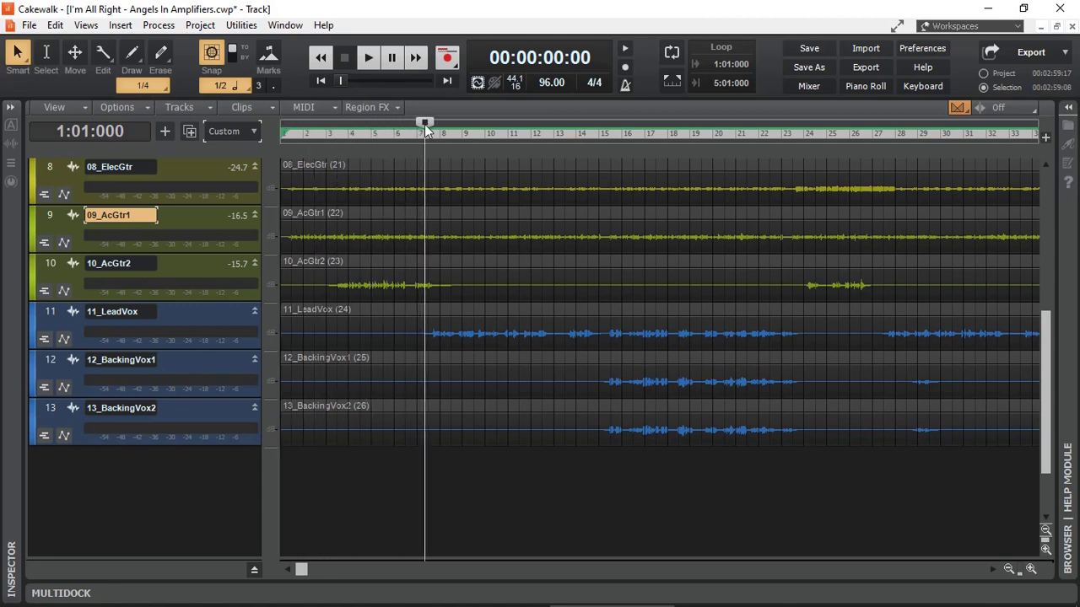
pyautogui.click(369, 59)
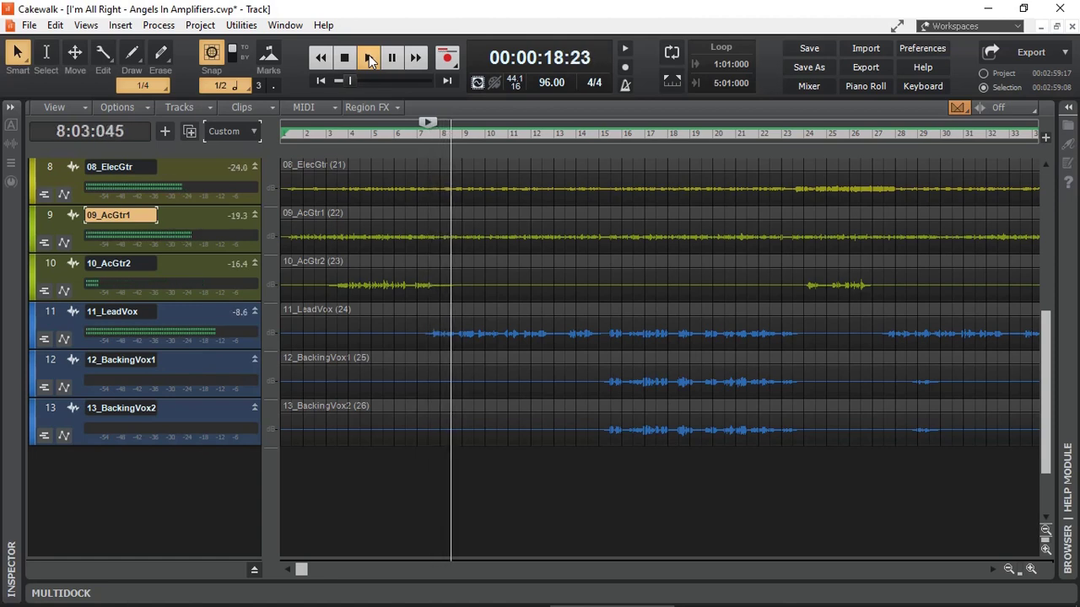
pyautogui.click(345, 59)
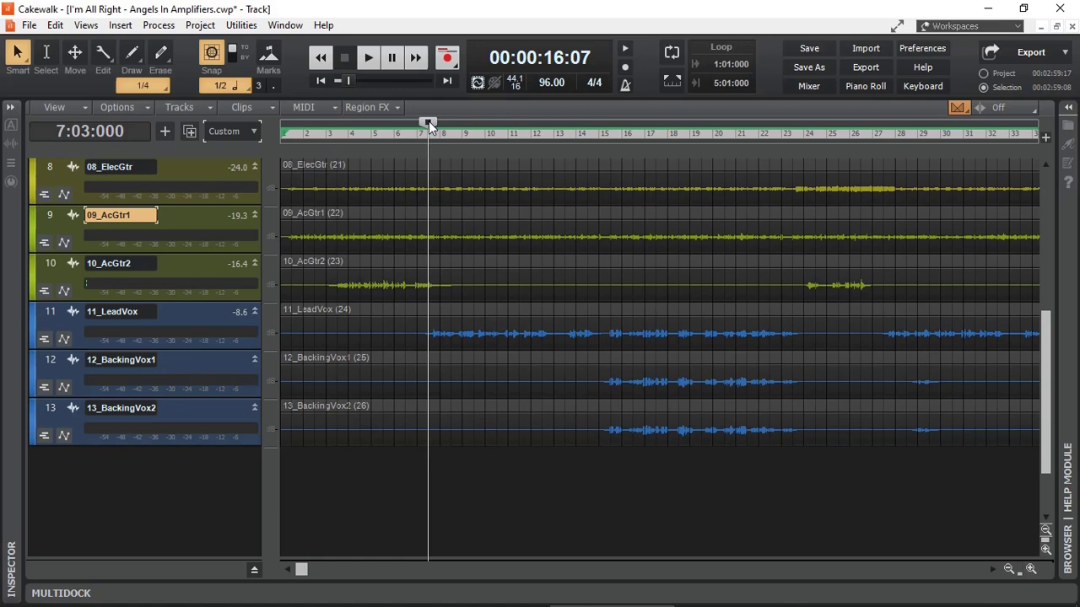
# - Turn off On Stop, Rewind to Now Marker and test it by playing and stopping a short passage
pyautogui.click(143, 106)
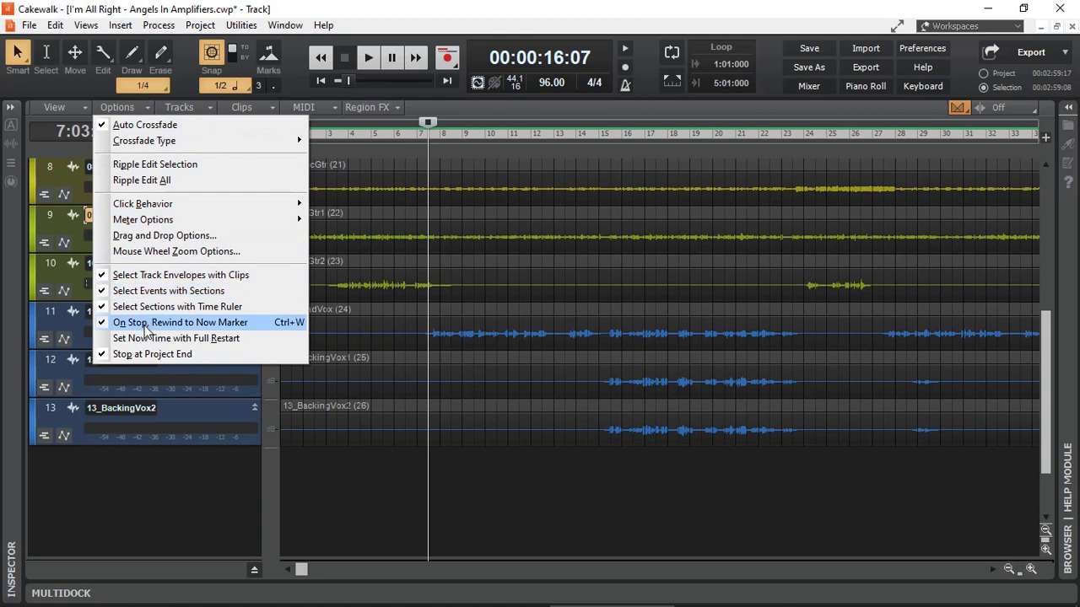
pyautogui.click(219, 325)
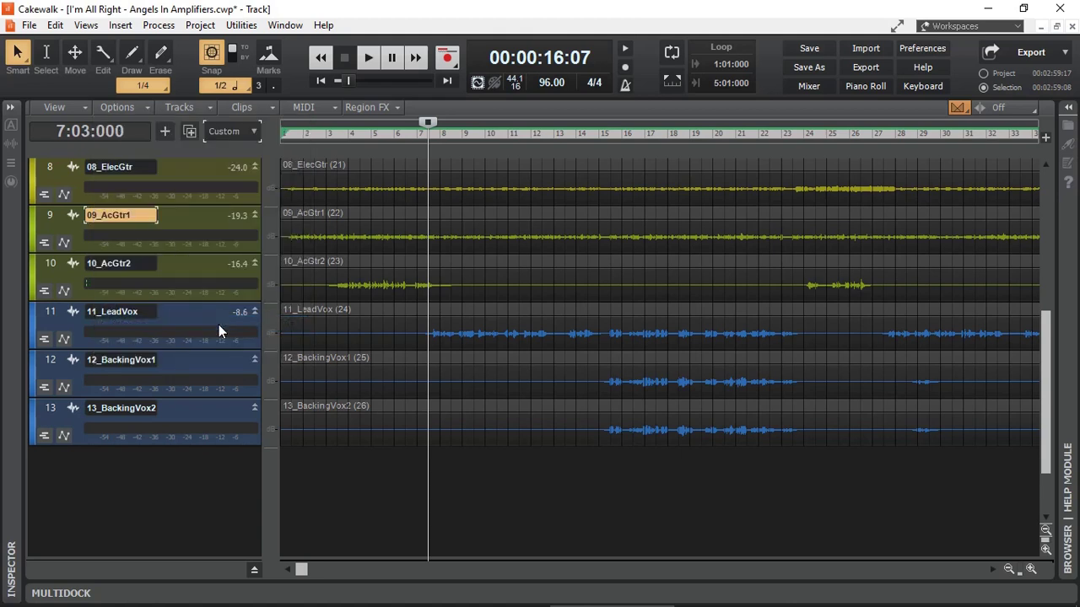
pyautogui.click(372, 61)
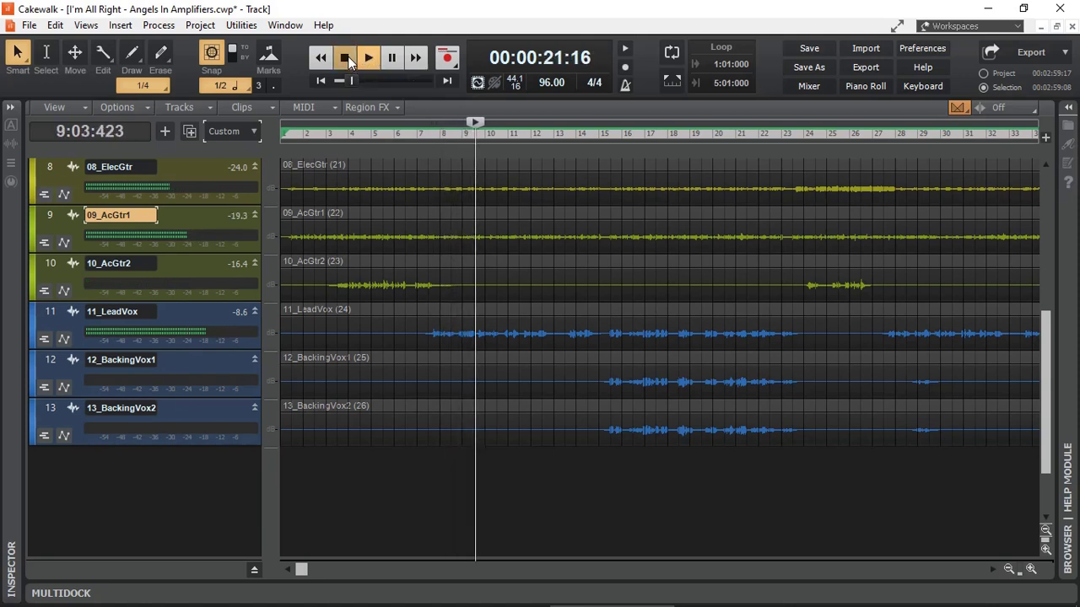
pyautogui.click(348, 57)
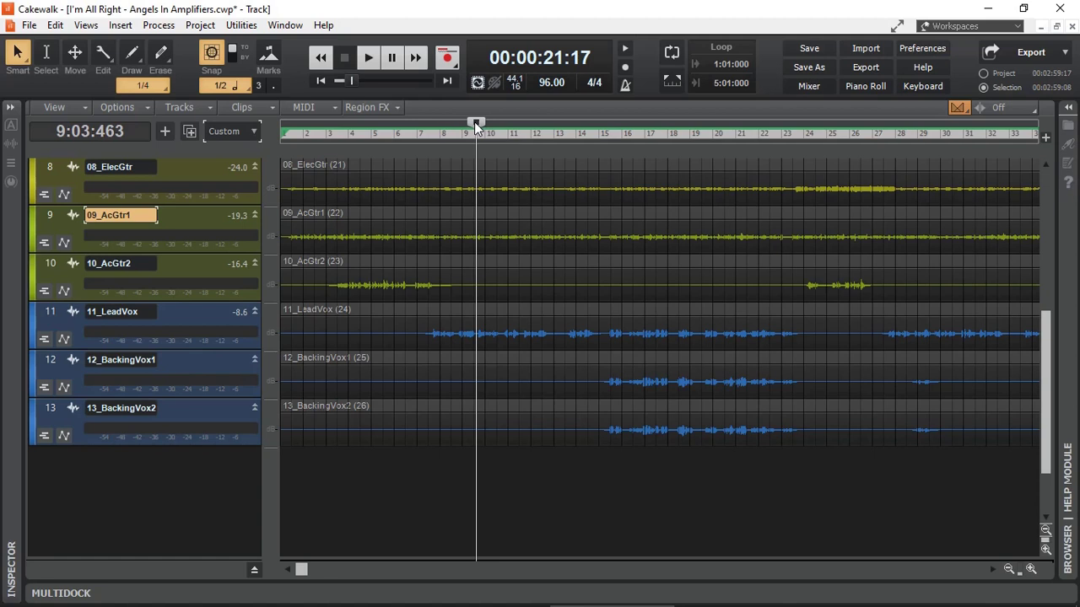
# - Turn On Stop, Rewind to Now Marker back on and test it with a short playback
pyautogui.click(146, 106)
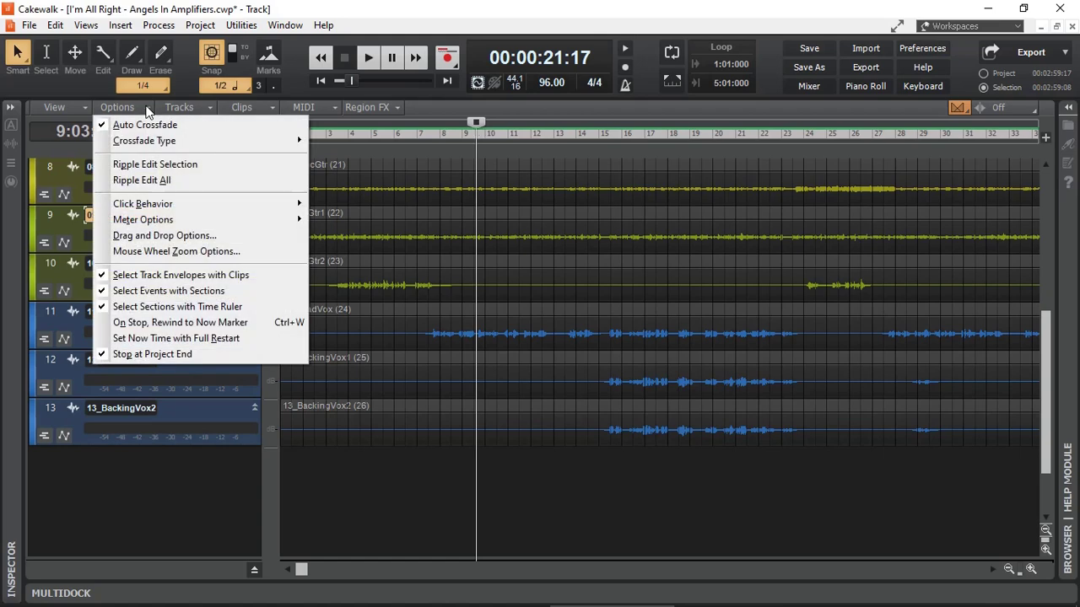
pyautogui.click(141, 323)
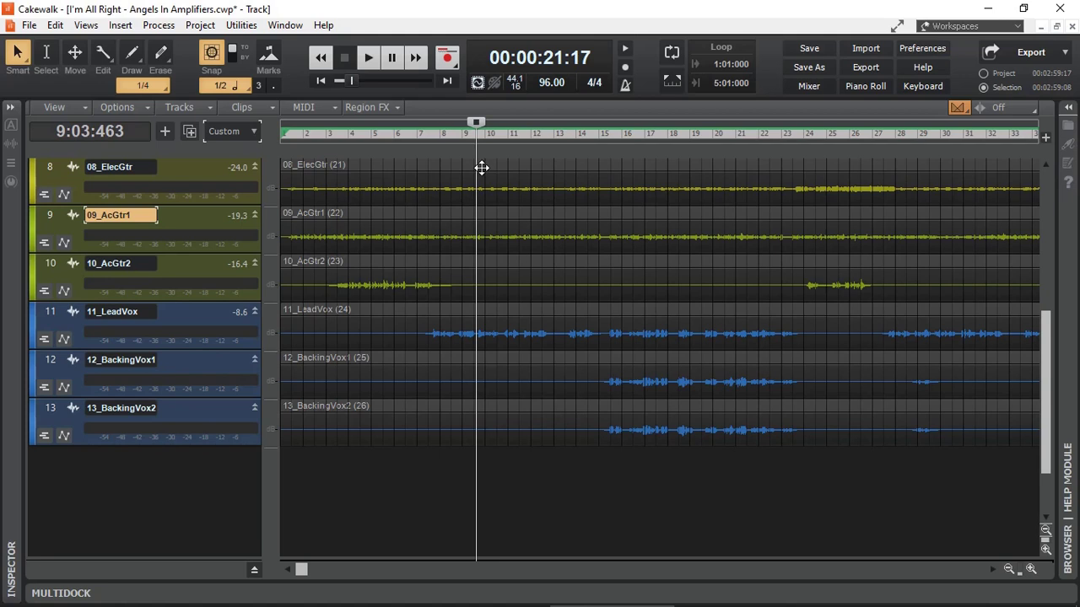
pyautogui.press('space')
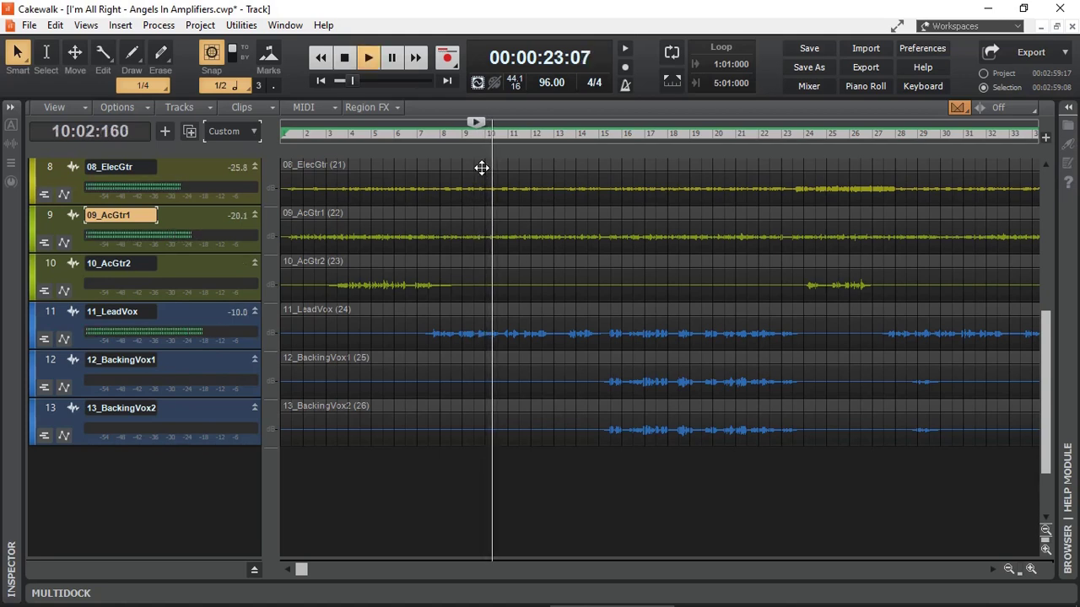
pyautogui.press('space')
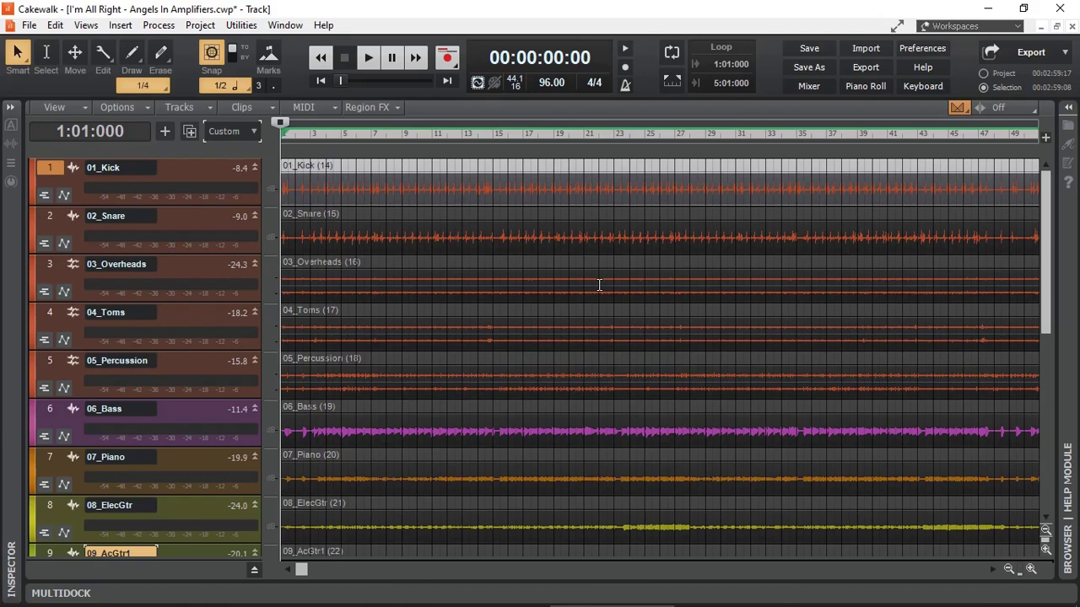
# - Look through the track list from the kick down to the backing vocals and back up
pyautogui.scroll(-8, 599, 285)
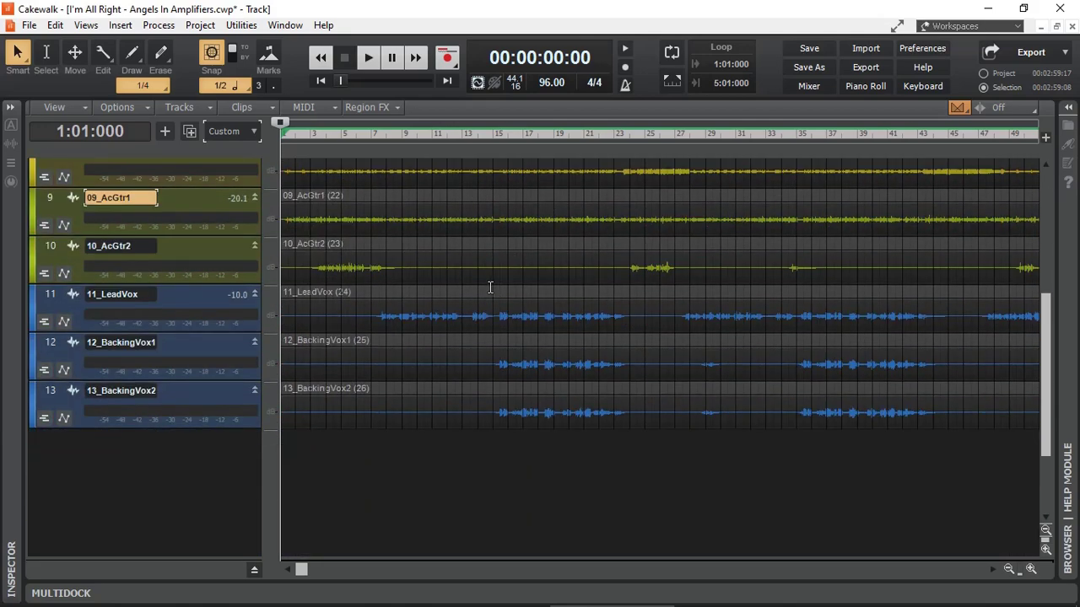
pyautogui.scroll(8, 490, 288)
pyautogui.scroll(-8, 489, 288)
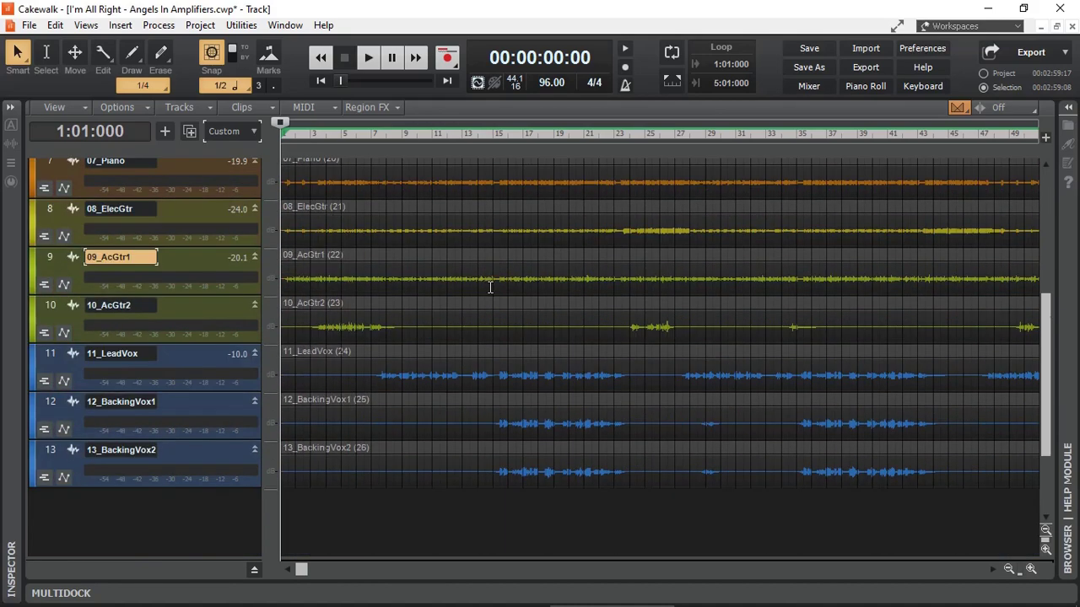
pyautogui.scroll(7, 490, 288)
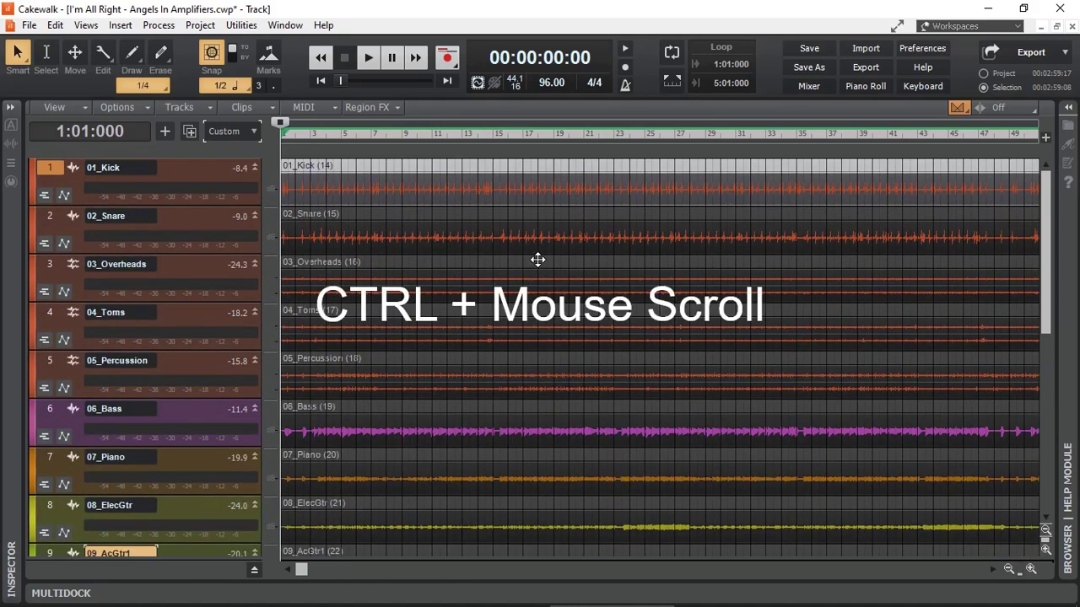
# - Look along the timeline to the end of the project and back to its beginning
pyautogui.hscroll(10, 553, 251)
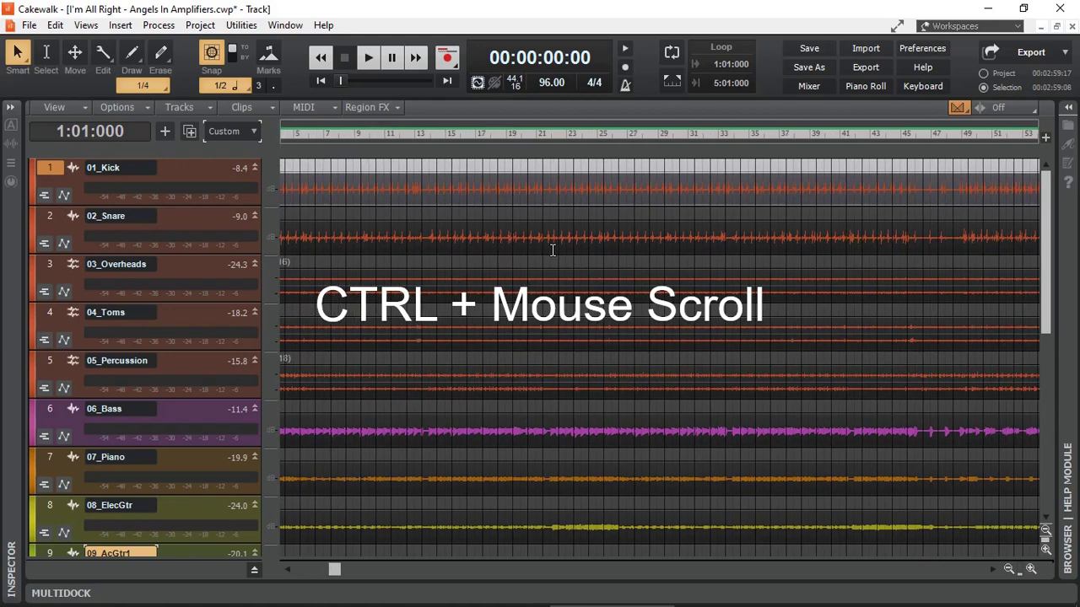
pyautogui.hscroll(8, 552, 250)
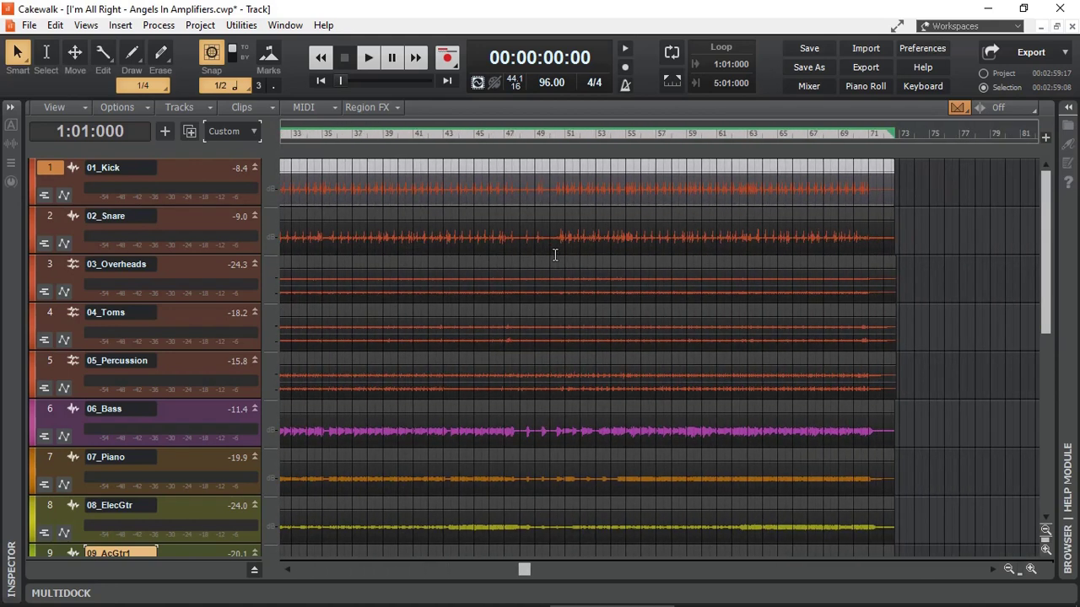
pyautogui.hscroll(-3, 555, 255)
pyautogui.hscroll(-12, 555, 255)
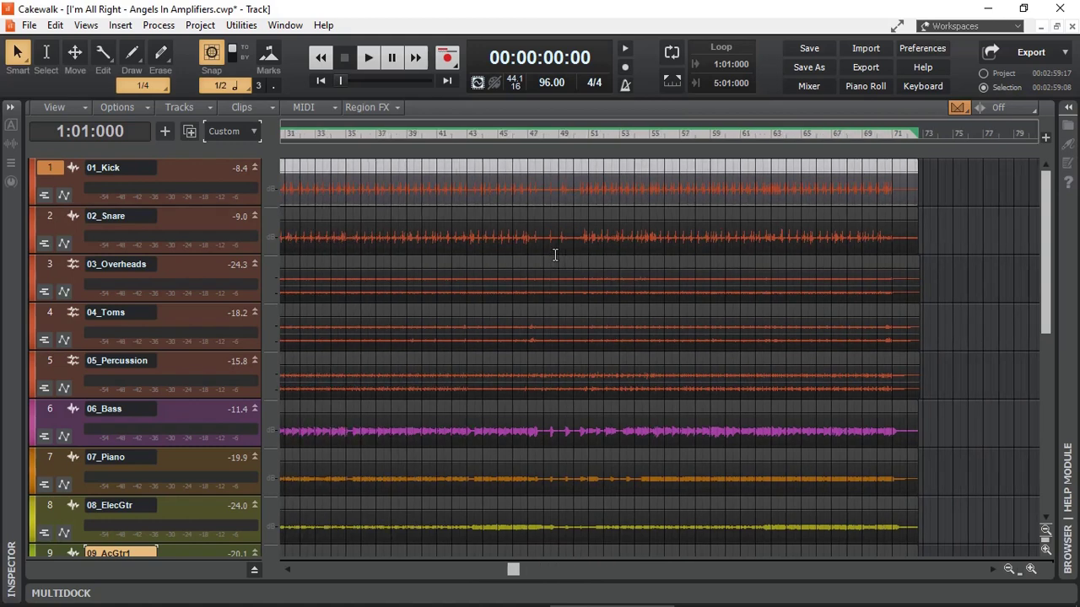
pyautogui.hscroll(-3, 555, 255)
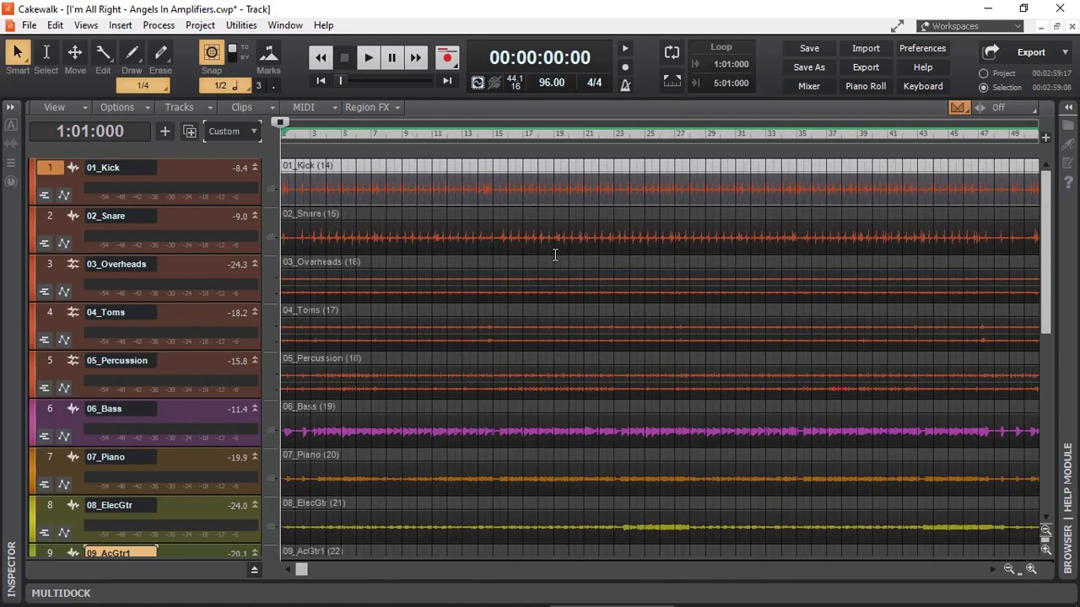
pyautogui.hscroll(6, 555, 255)
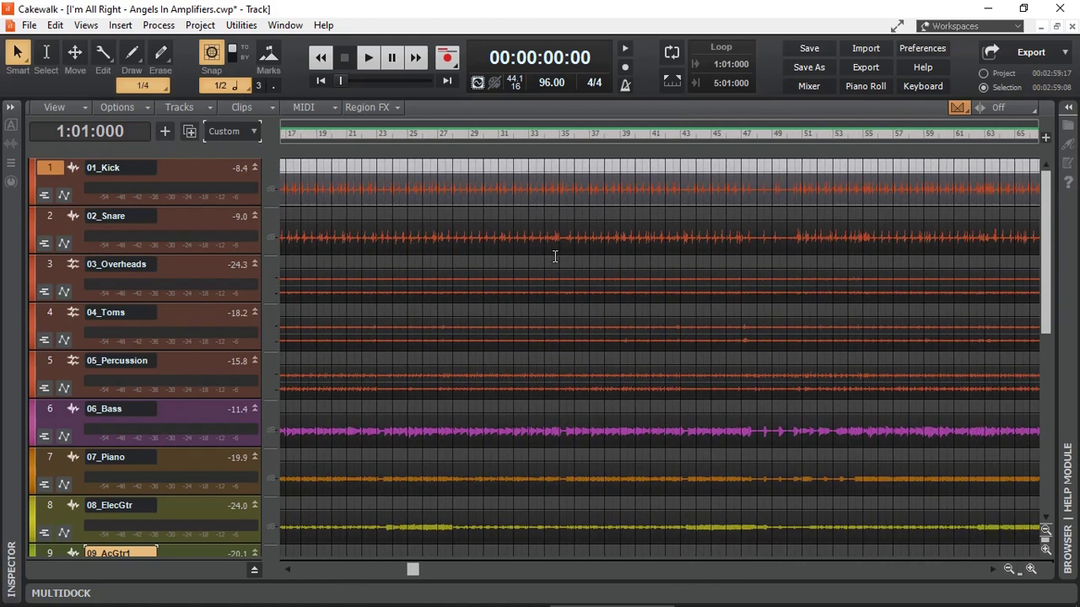
pyautogui.hscroll(-6, 555, 257)
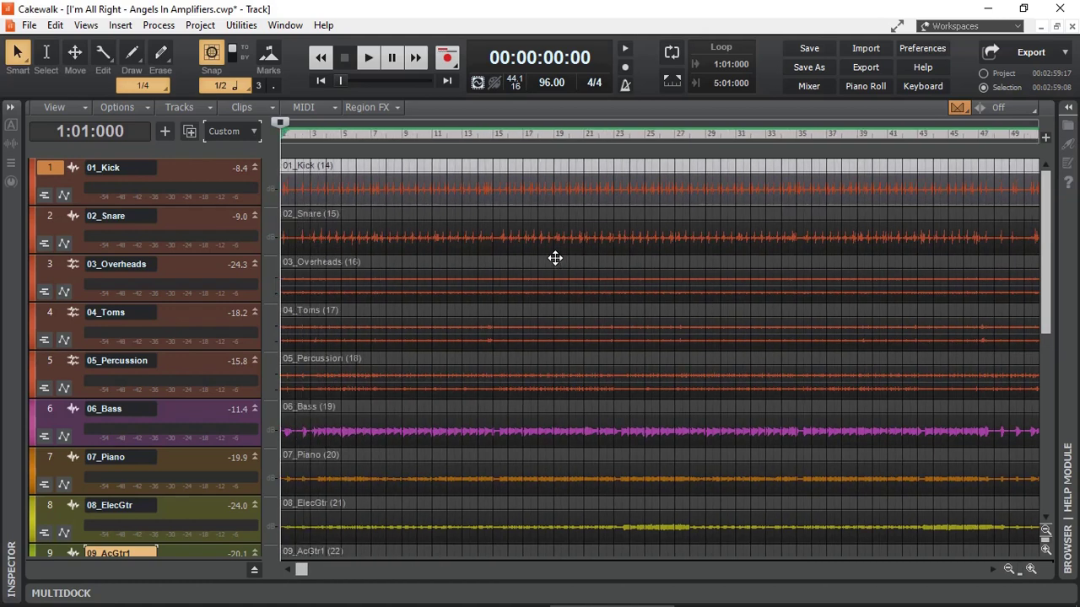
pyautogui.hscroll(6, 555, 258)
pyautogui.hscroll(-6, 555, 258)
# - Place the Now marker at measure 32 and zoom the timeline in horizontally around it
pyautogui.click(747, 135)
pyautogui.hscroll(1, 702, 226)
pyautogui.hscroll(4, 702, 226)
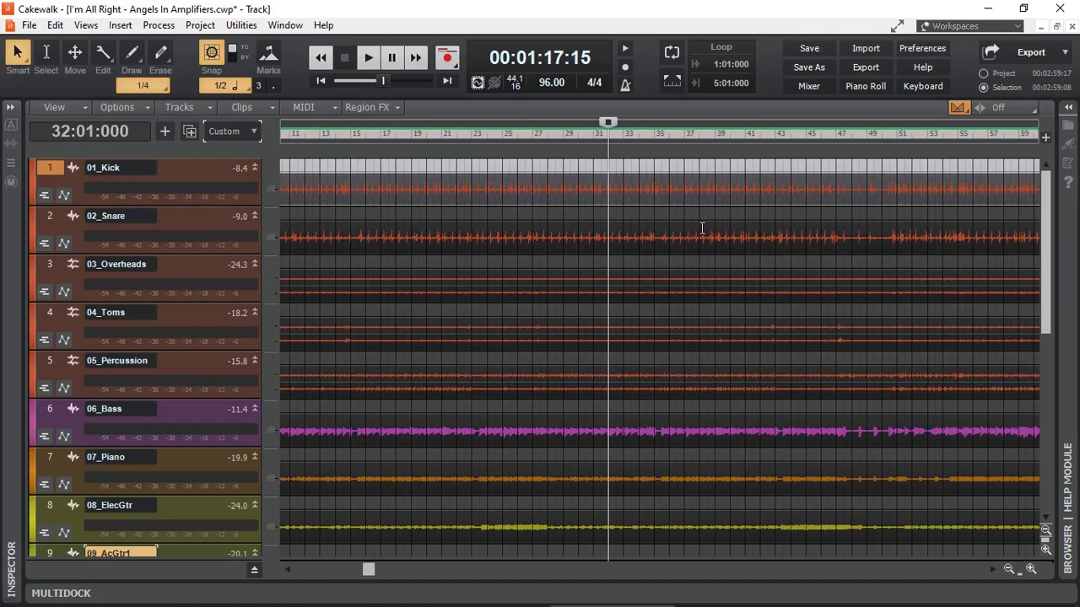
pyautogui.hscroll(-3, 702, 227)
pyautogui.hscroll(3, 702, 229)
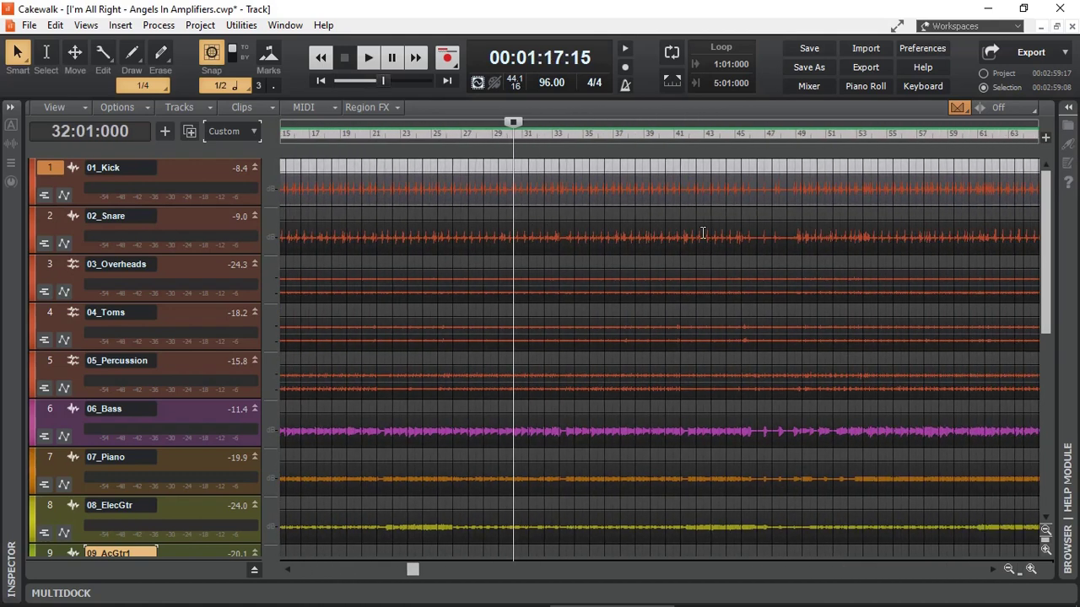
pyautogui.hscroll(-1, 702, 230)
pyautogui.hscroll(-2, 703, 232)
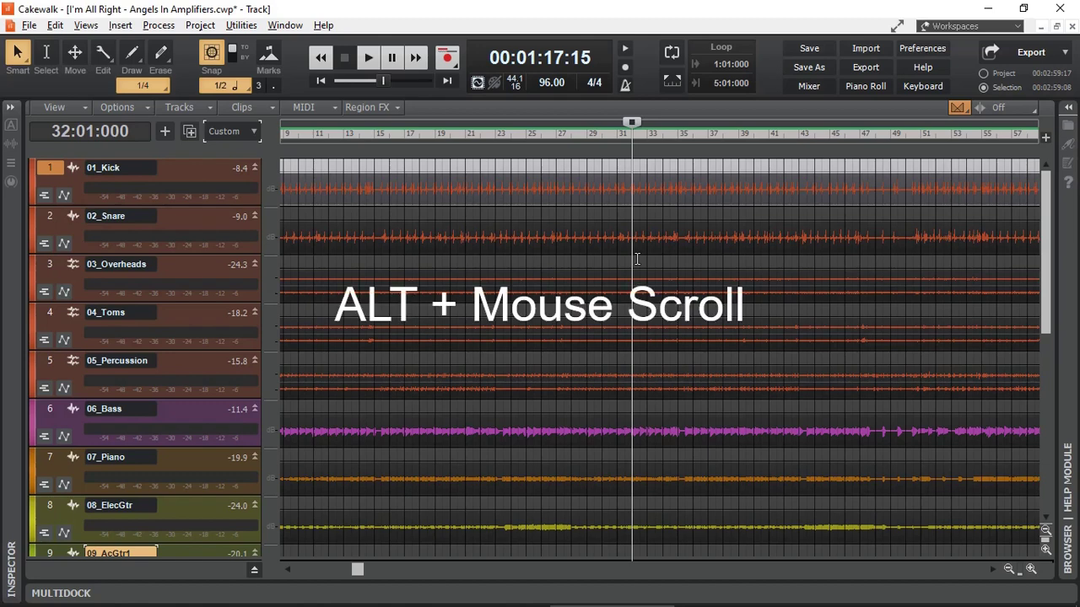
pyautogui.keyDown('alt'); pyautogui.scroll(10, 637, 259); pyautogui.keyUp('alt')
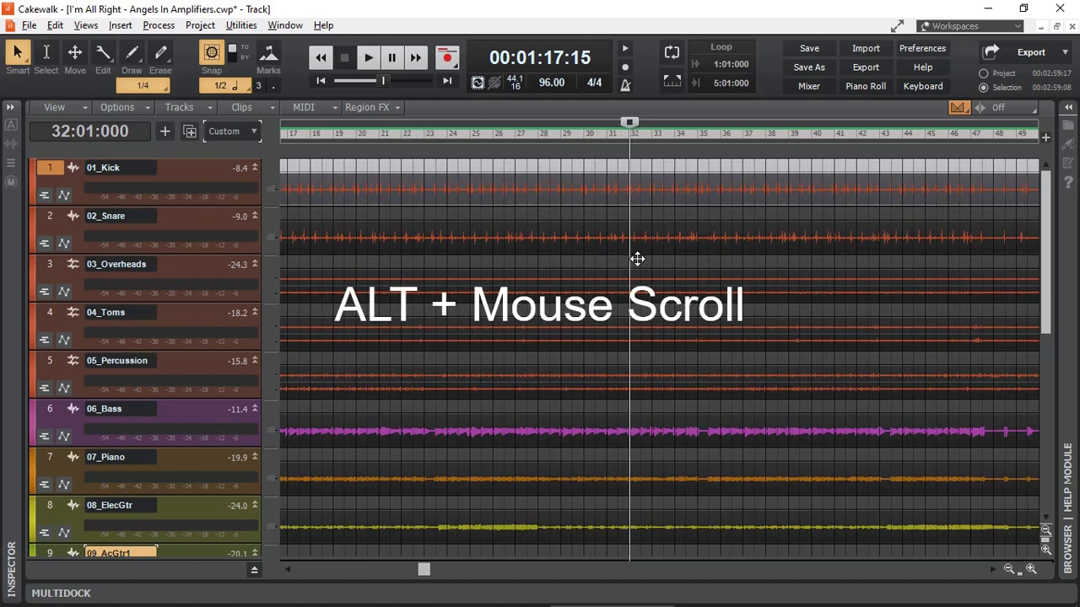
# - Zoom the timeline in and out to view single beats, the whole project and its first measures
pyautogui.keyDown('alt'); pyautogui.scroll(-12, 637, 259); pyautogui.keyUp('alt')
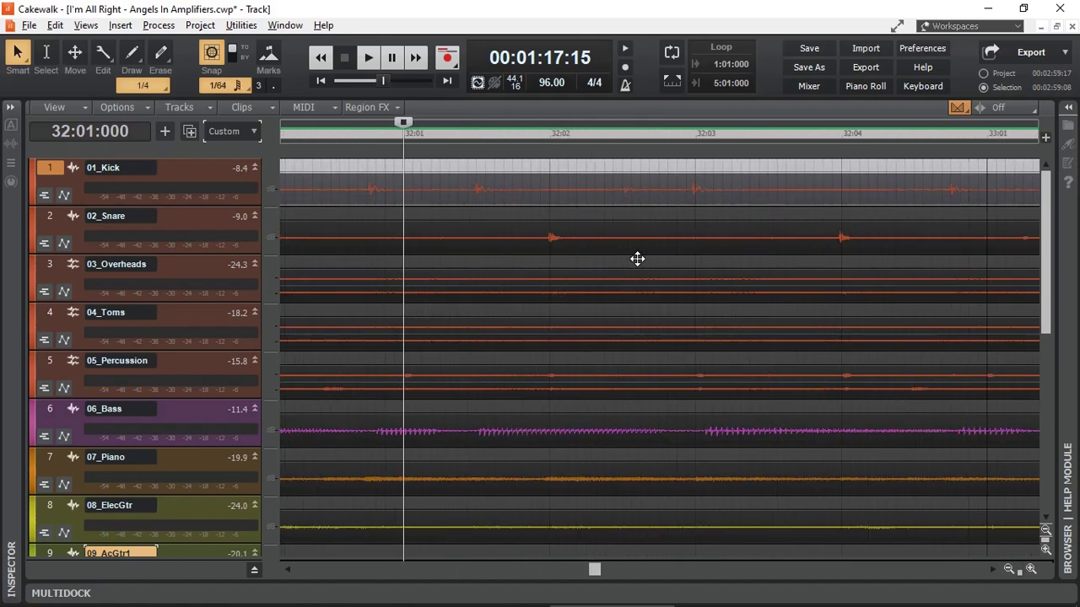
pyautogui.keyDown('alt'); pyautogui.scroll(6, 637, 276); pyautogui.keyUp('alt')
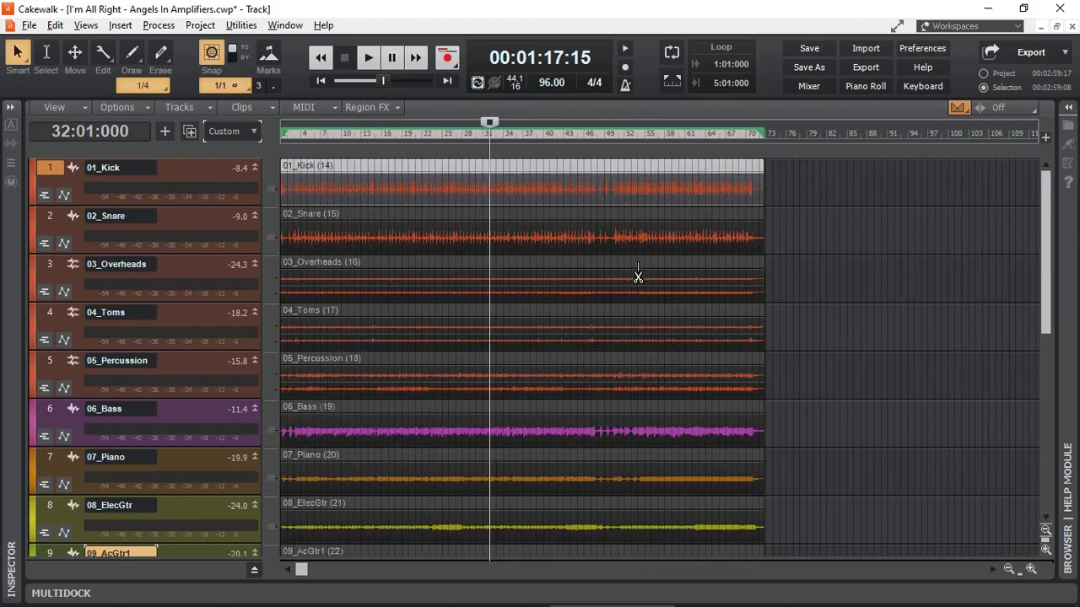
pyautogui.keyDown('alt'); pyautogui.scroll(-7, 638, 276); pyautogui.keyUp('alt')
pyautogui.keyDown('alt'); pyautogui.scroll(6, 461, 227); pyautogui.keyUp('alt')
pyautogui.keyDown('alt'); pyautogui.scroll(4, 460, 228); pyautogui.keyUp('alt')
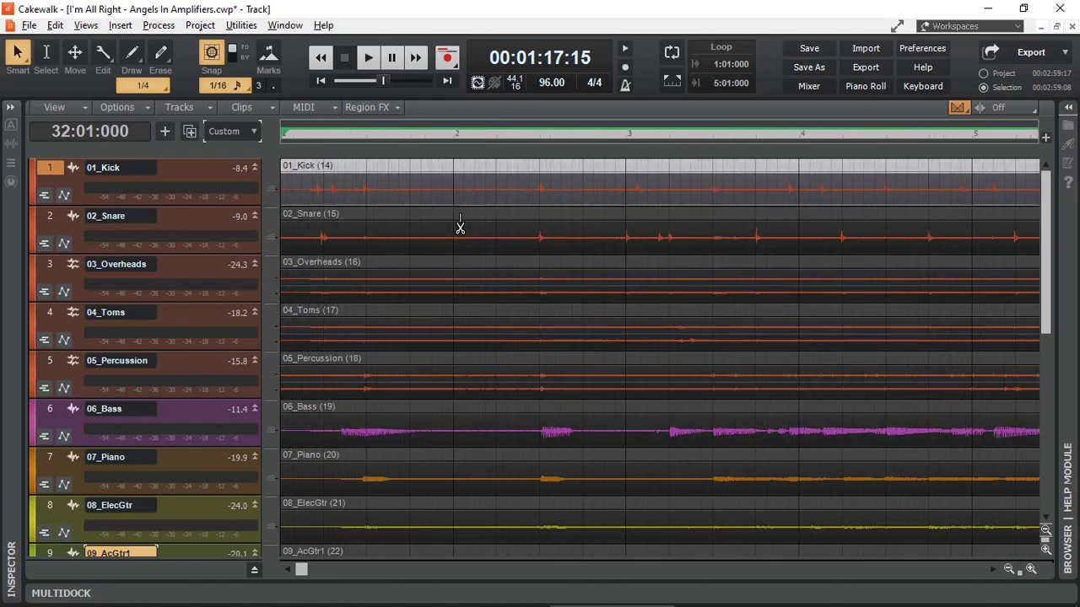
pyautogui.keyDown('alt'); pyautogui.scroll(1, 569, 232); pyautogui.keyUp('alt')
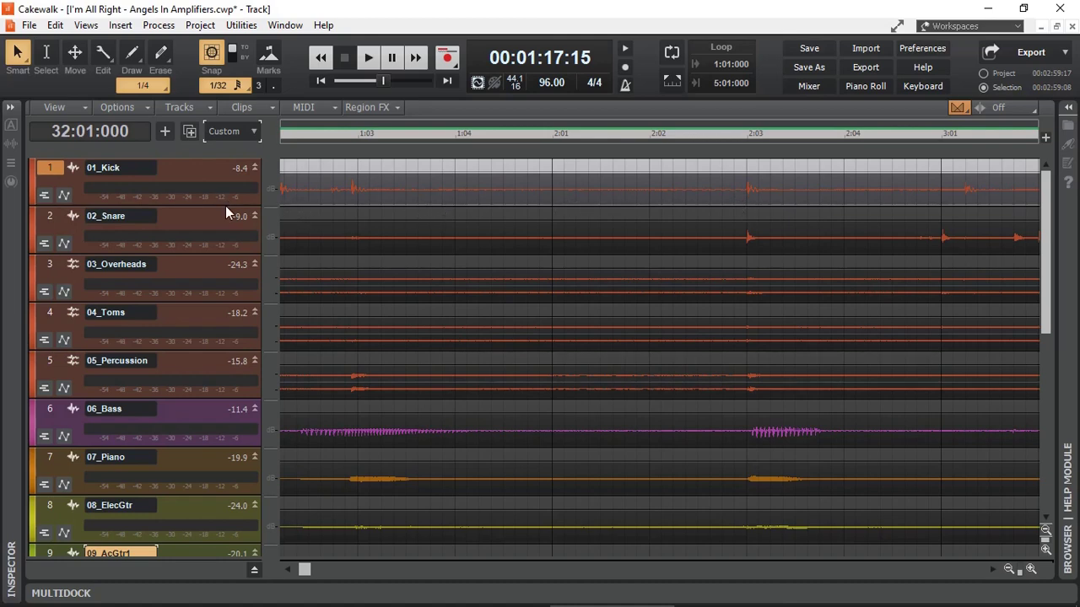
# - Enlarge the heights of the 01_Kick and 02_Snare tracks so that both waveforms fill the track view
pyautogui.moveTo(226, 211); pyautogui.dragTo(215, 333)
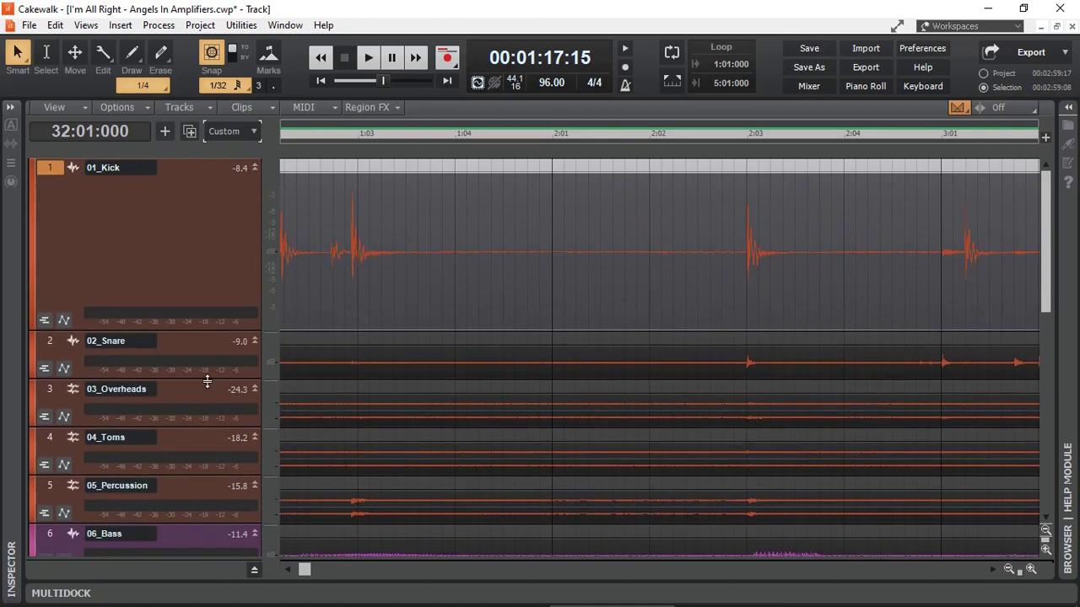
pyautogui.moveTo(207, 381); pyautogui.dragTo(233, 558)
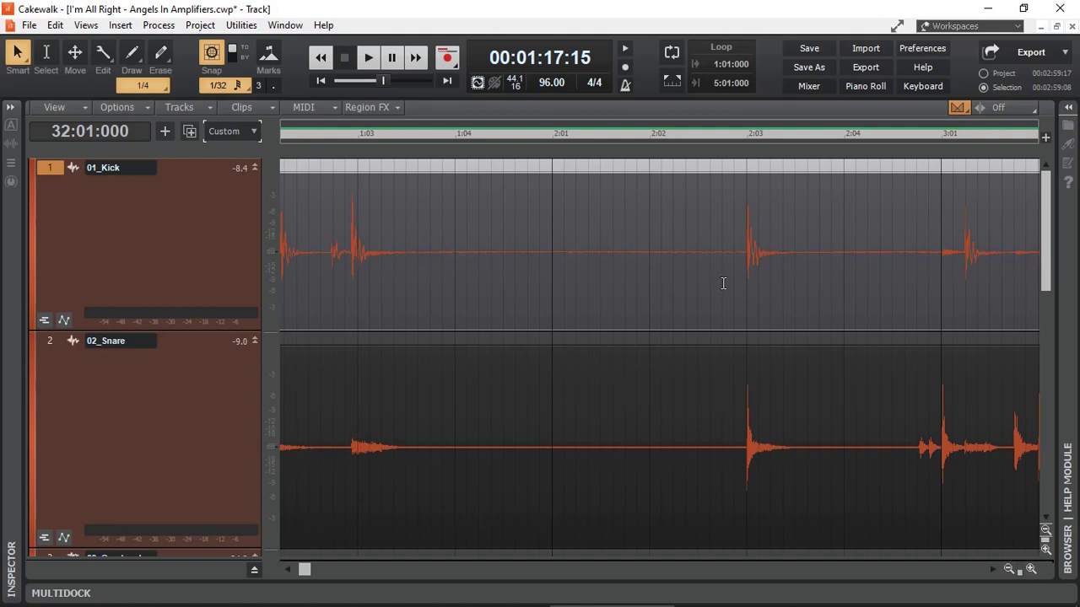
# - Turn on the Aim Assist line and examine the timing of the kick and snare hits around 2:03 up close
pyautogui.press('x')
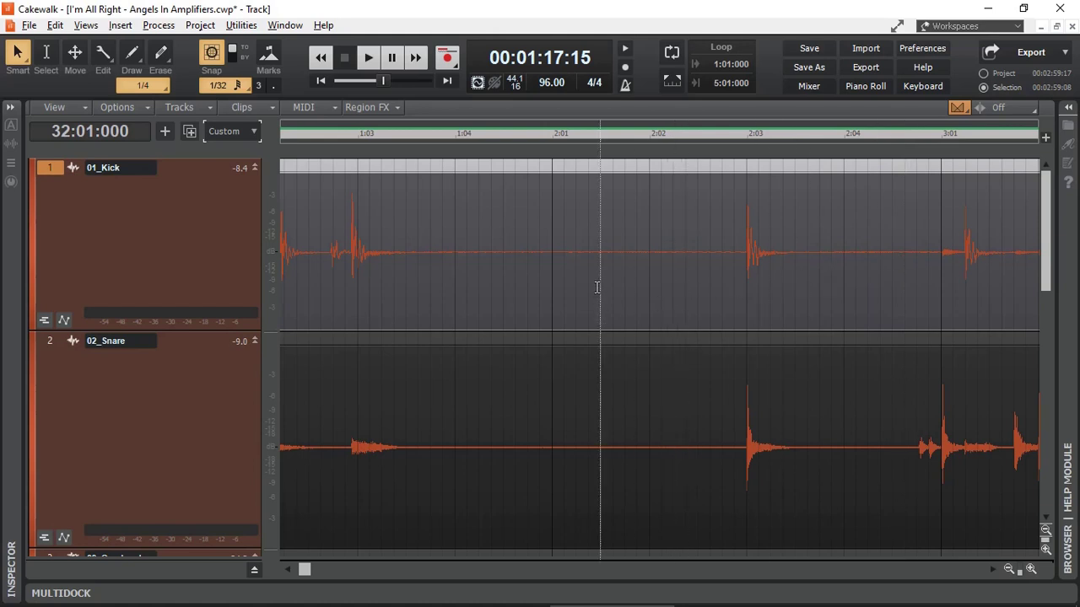
pyautogui.scroll(5, 597, 287)
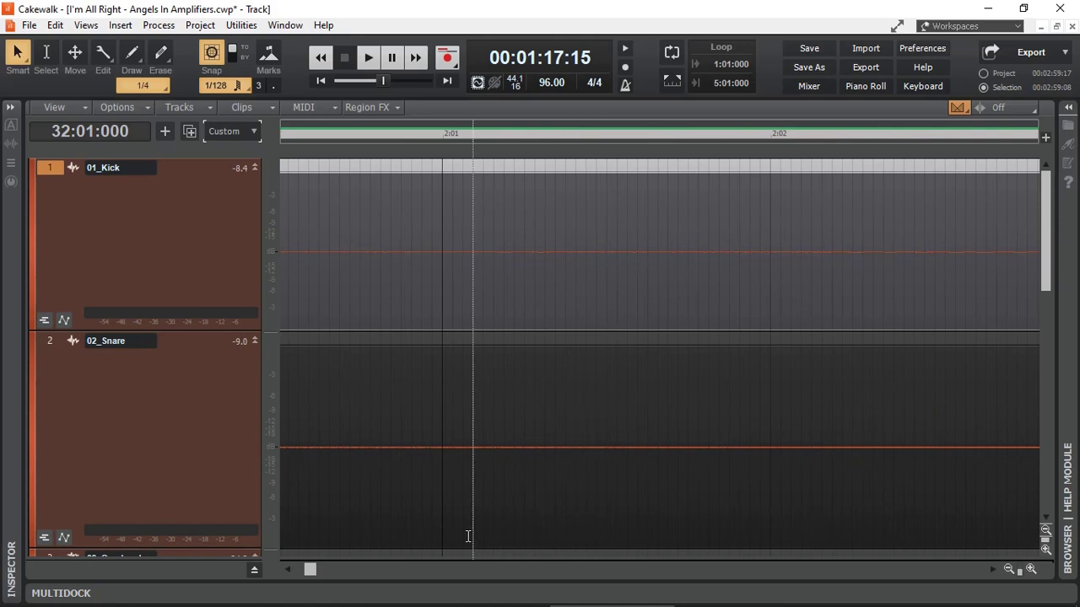
pyautogui.hscroll(4, 555, 538)
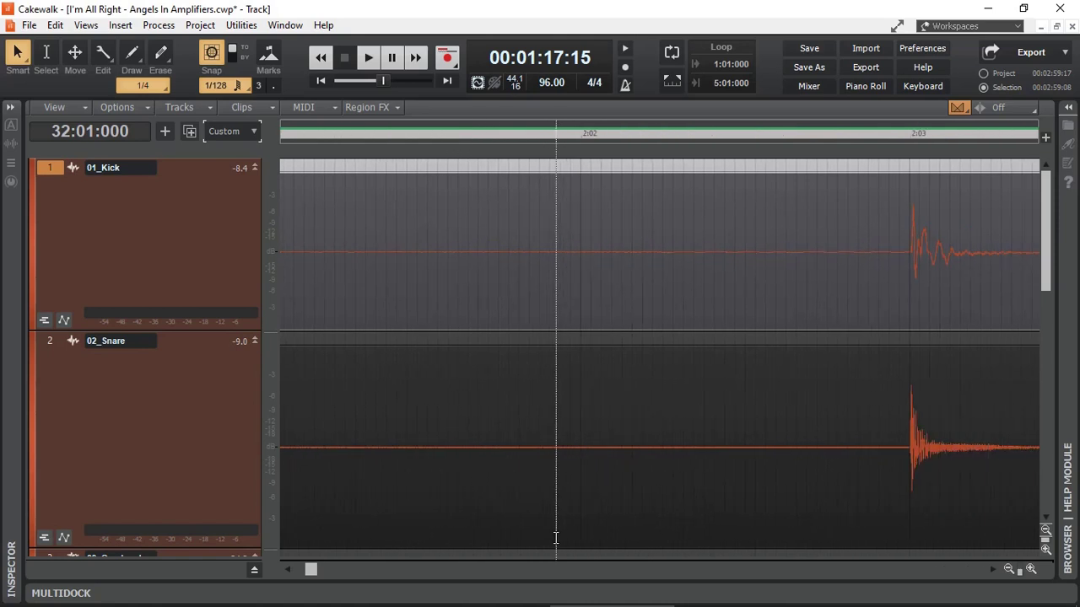
pyautogui.hscroll(4, 556, 537)
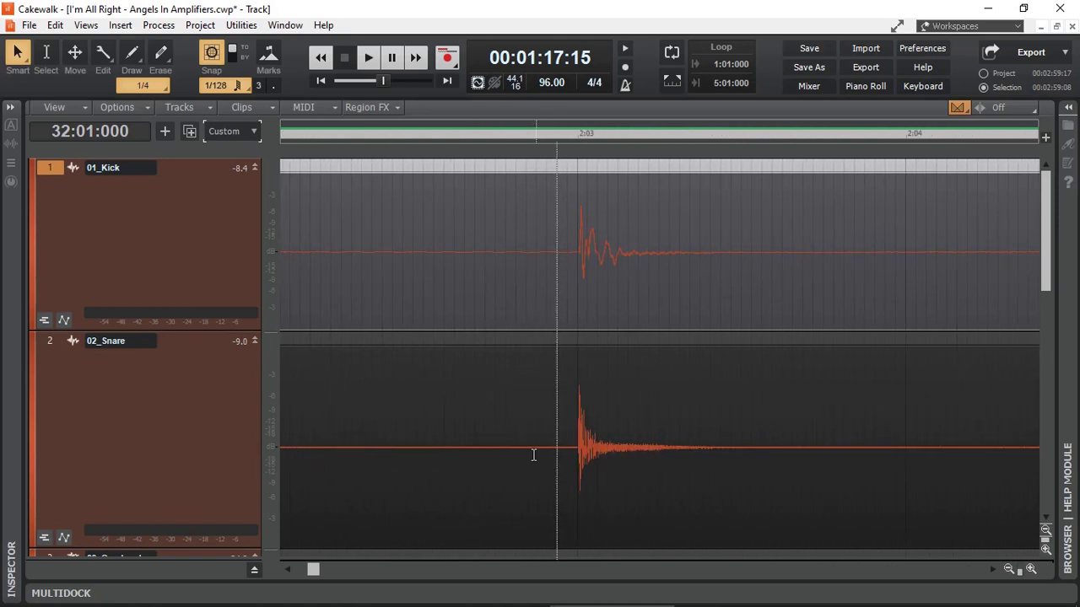
pyautogui.click(572, 277)
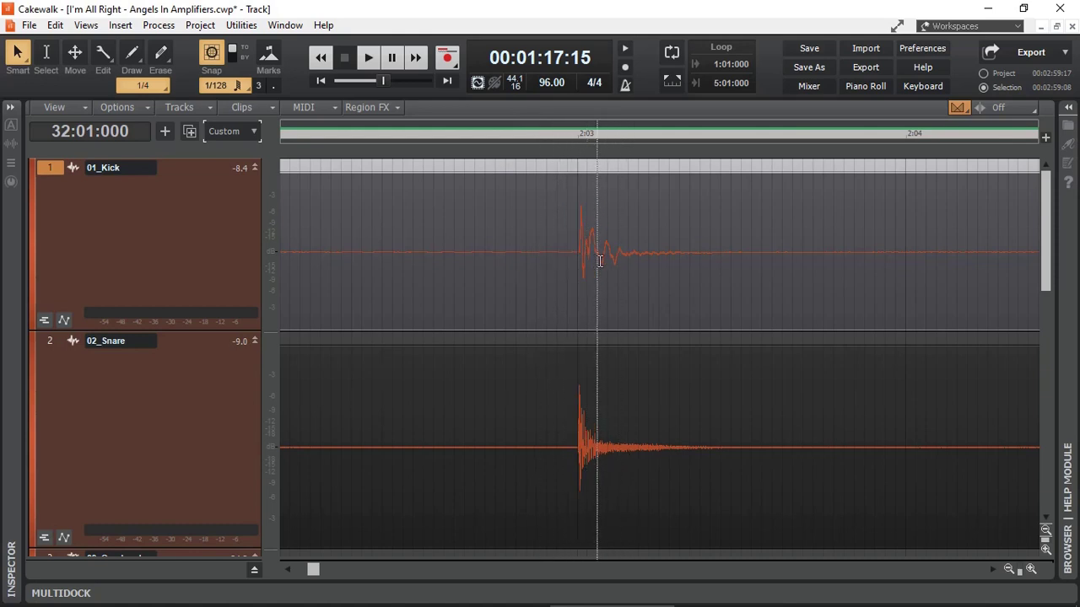
pyautogui.scroll(10, 594, 257)
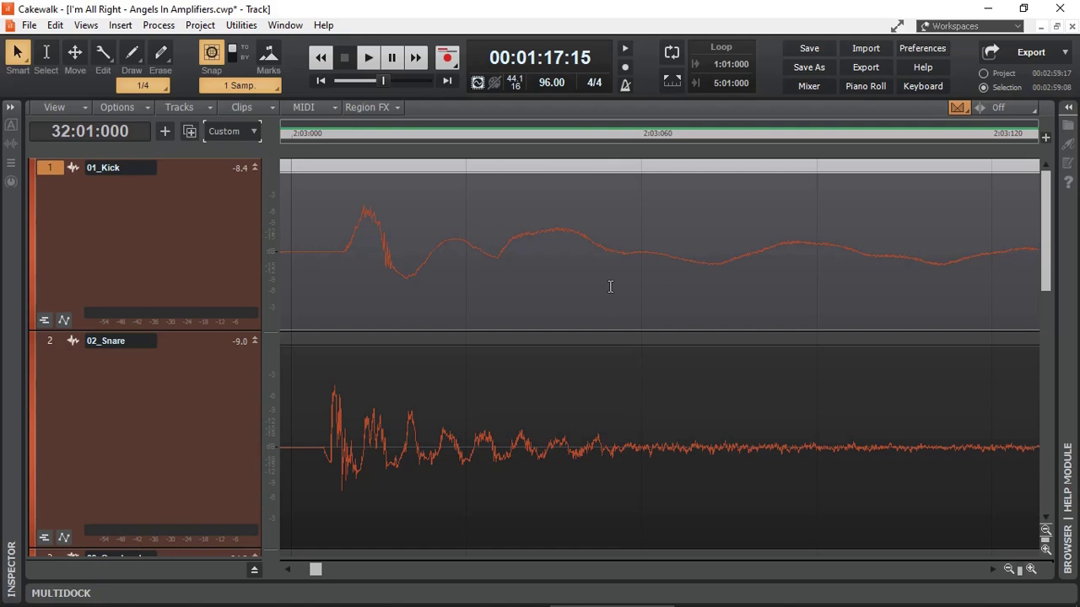
pyautogui.scroll(-10, 610, 287)
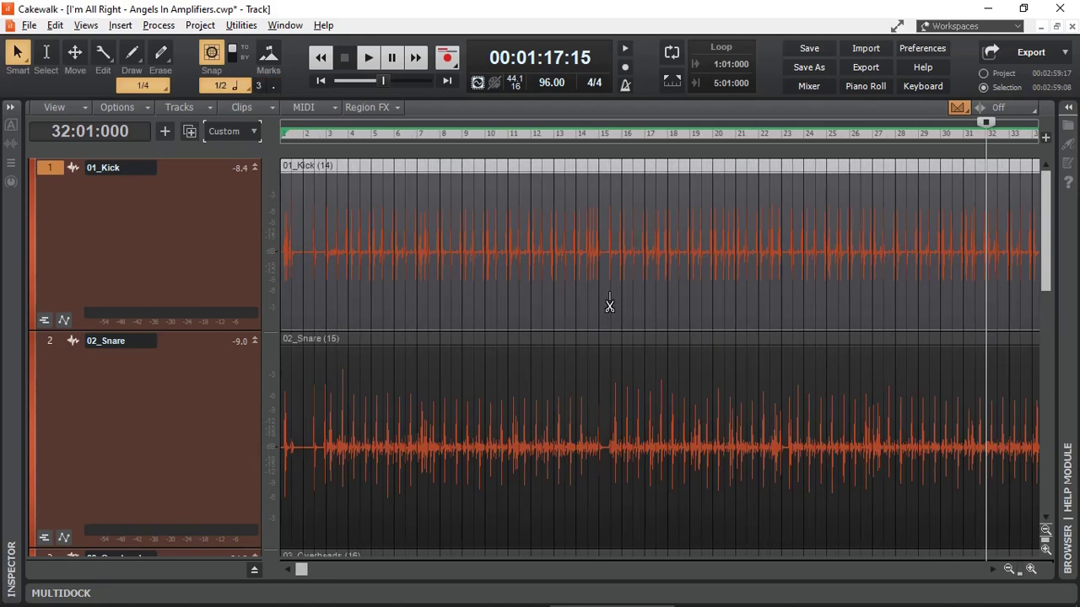
# - Fit the whole project in the view and set the Kick and Snare tracks to about the other tracks' height
pyautogui.press('f')
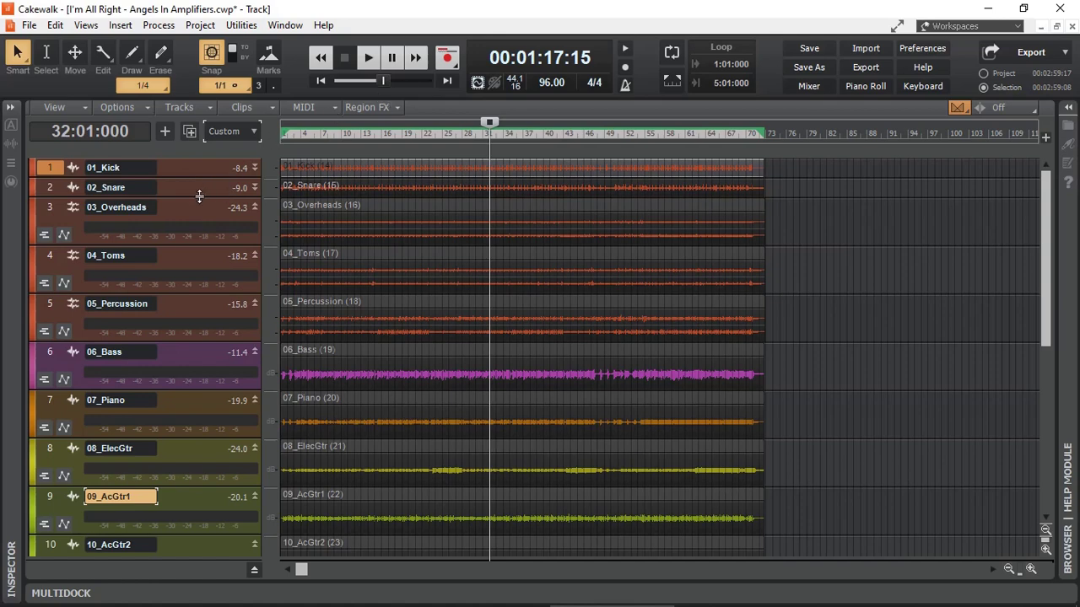
pyautogui.moveTo(199, 196); pyautogui.dragTo(196, 217)
pyautogui.moveTo(197, 179); pyautogui.dragTo(199, 208)
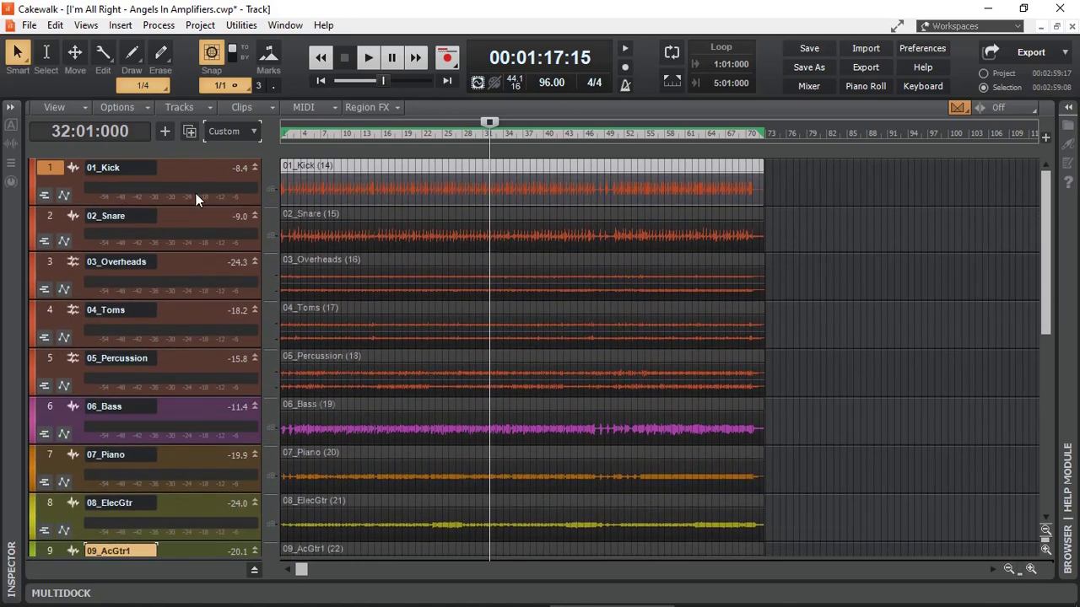
# - Play briefly from measure 32 to check the track meters, and choose Horizontal Meters as the meter layout
pyautogui.press('space')
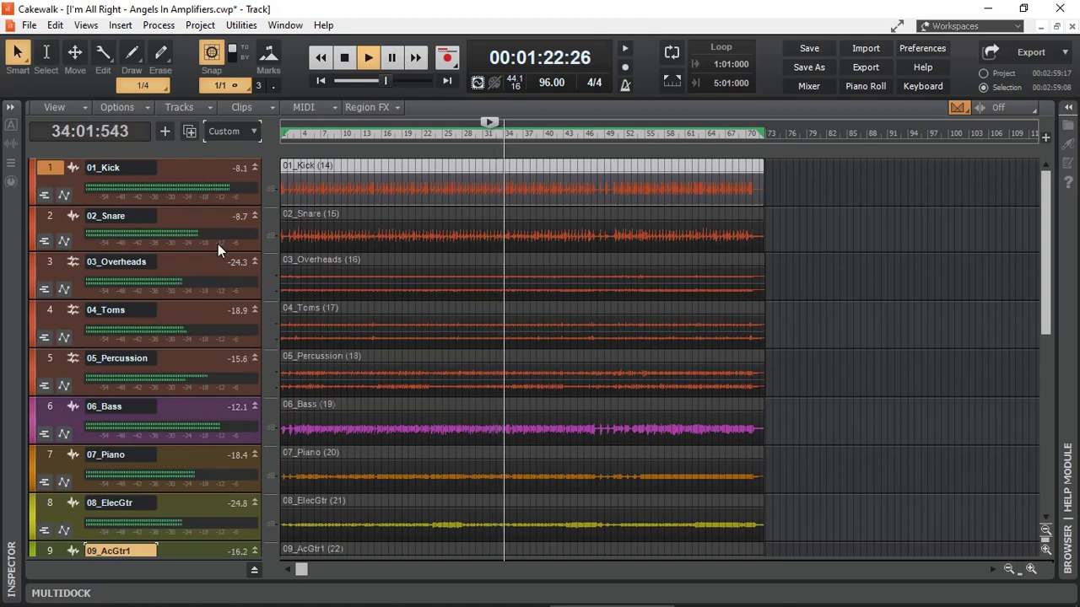
pyautogui.press('space')
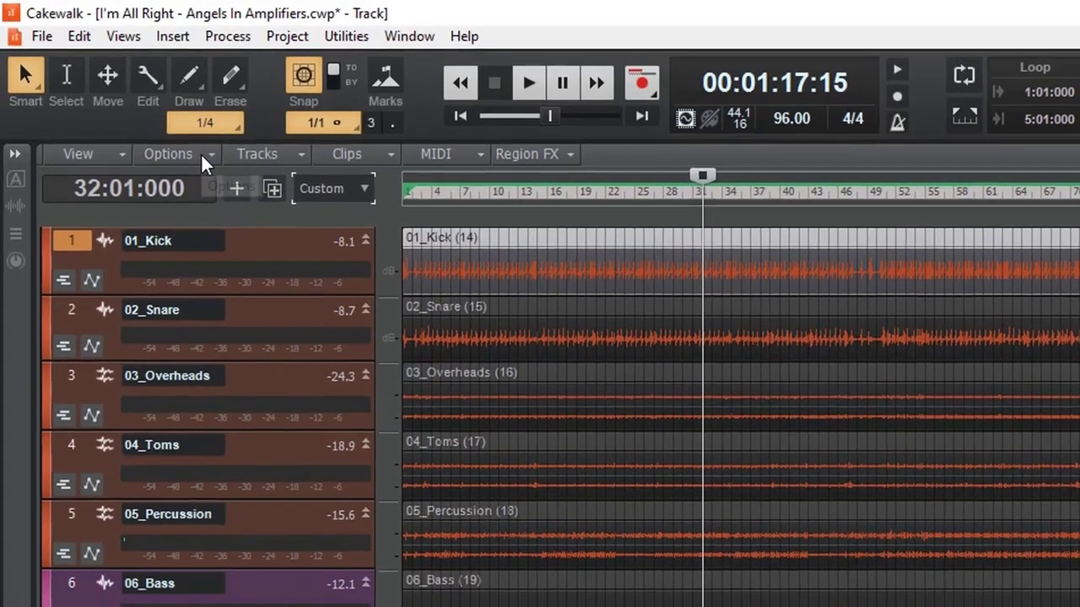
pyautogui.click(141, 111)
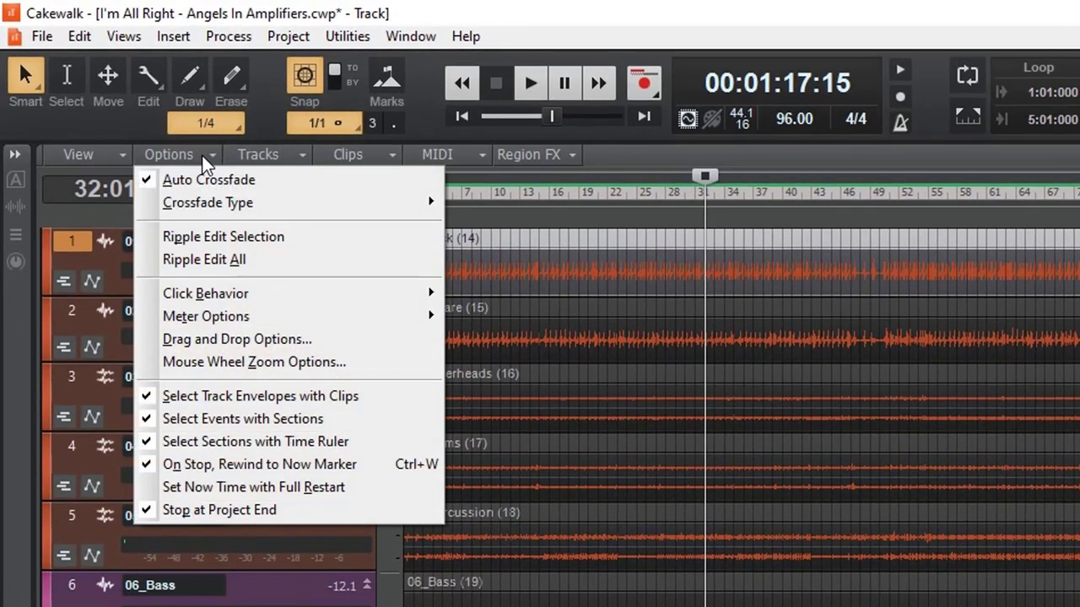
pyautogui.moveTo(217, 321)
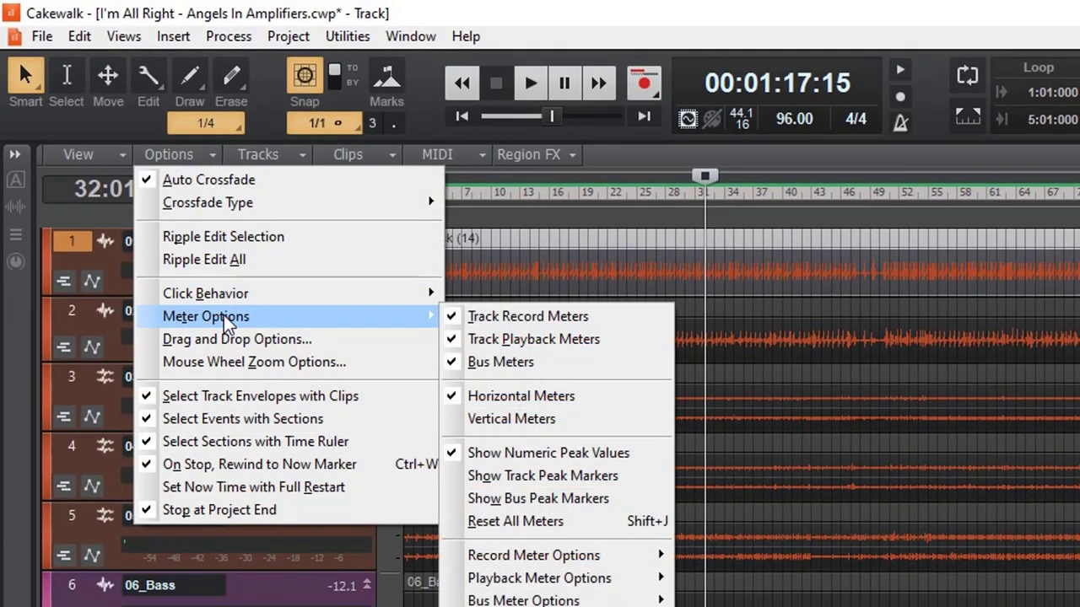
pyautogui.click(506, 403)
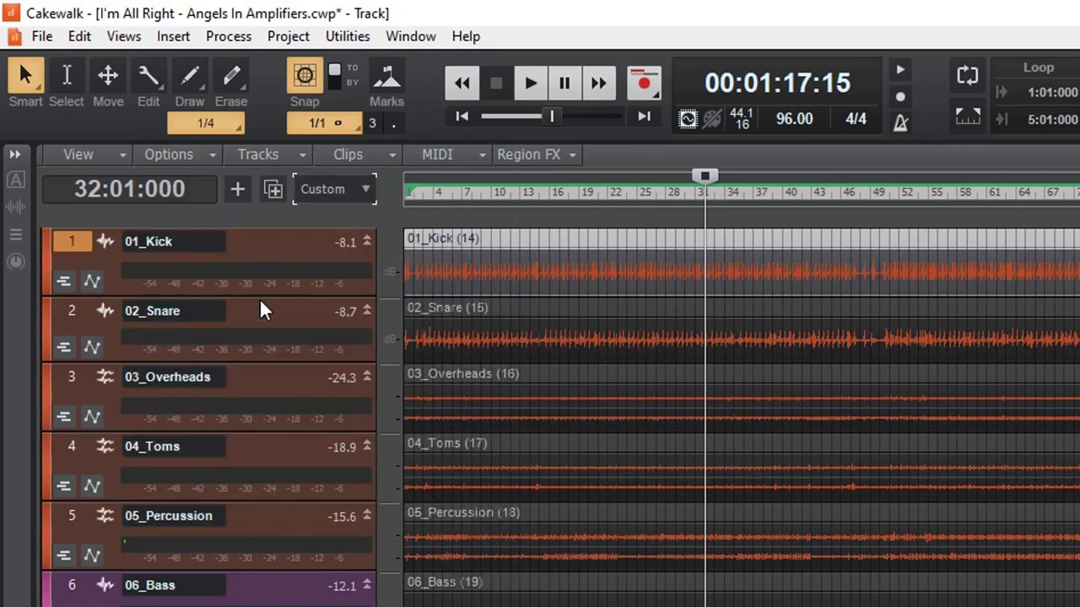
# - Switch the track controls to the All preset and enlarge the Kick track until its full set of controls shows
pyautogui.moveTo(261, 297); pyautogui.dragTo(280, 315)
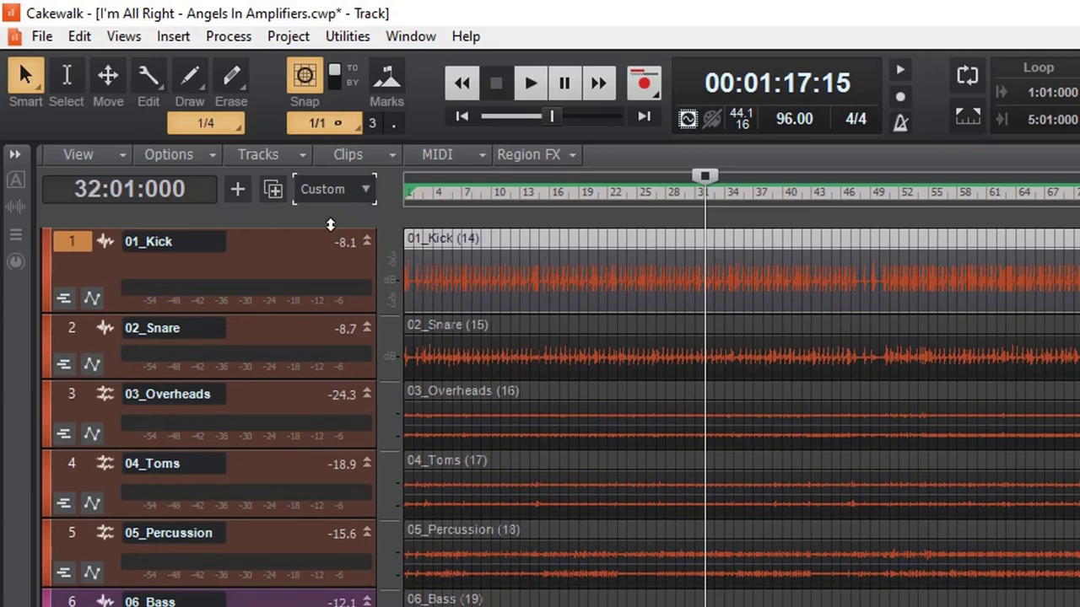
pyautogui.click(353, 192)
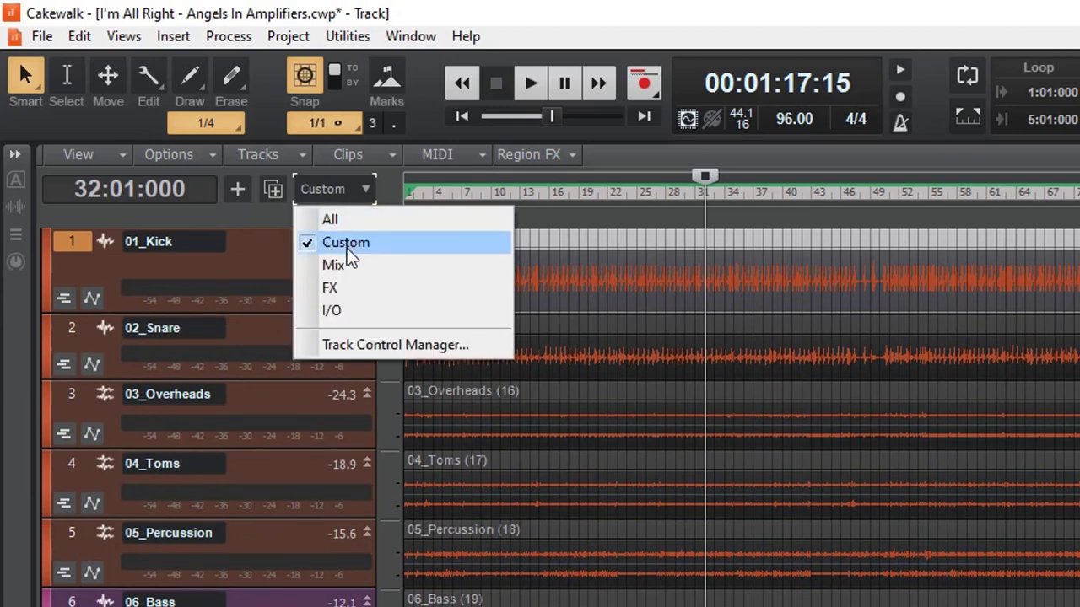
pyautogui.click(332, 220)
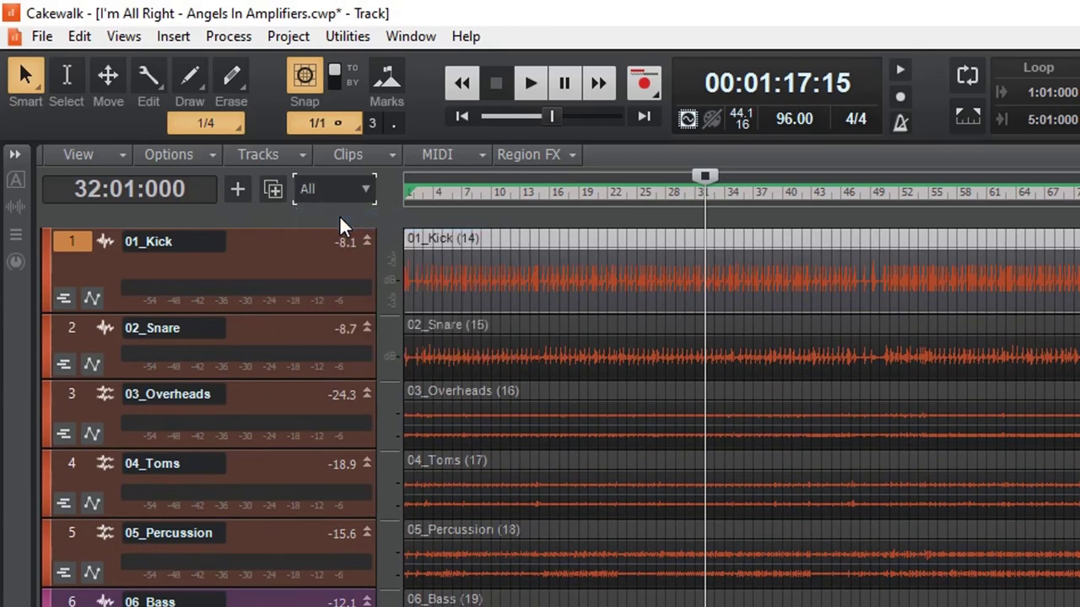
pyautogui.moveTo(258, 312); pyautogui.dragTo(257, 578)
# - Try the Mix, I/O and FX track control presets on the enlarged Kick track, and return to Custom
pyautogui.click(366, 189)
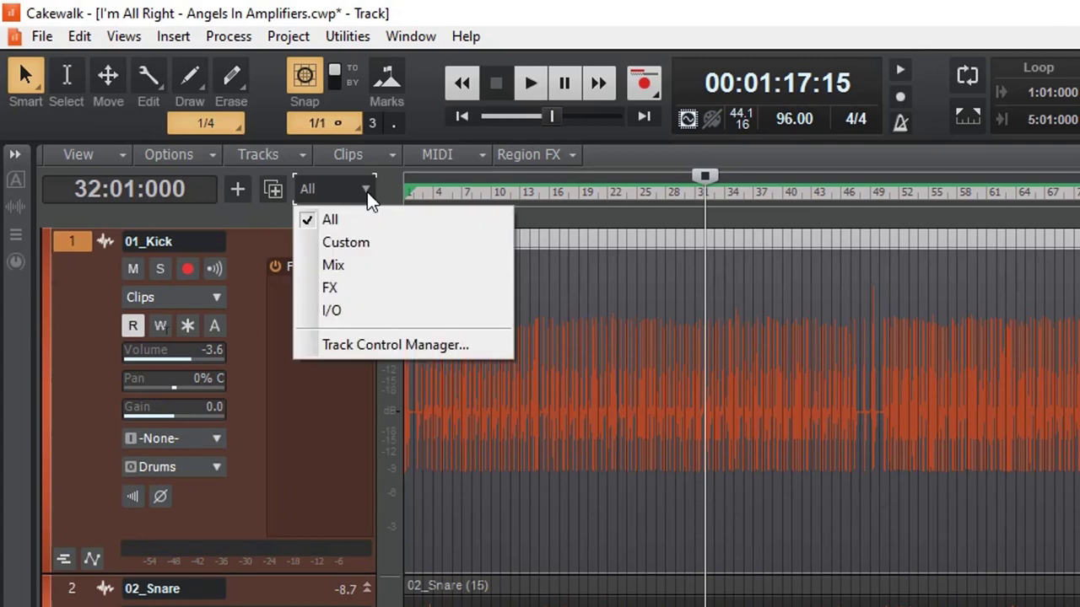
pyautogui.click(342, 269)
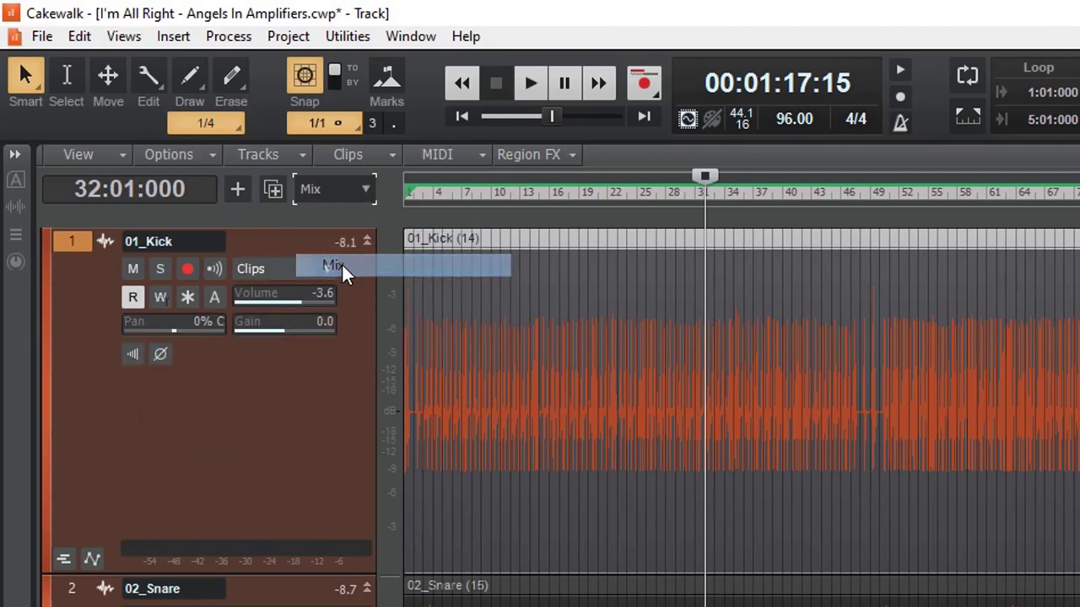
pyautogui.click(366, 189)
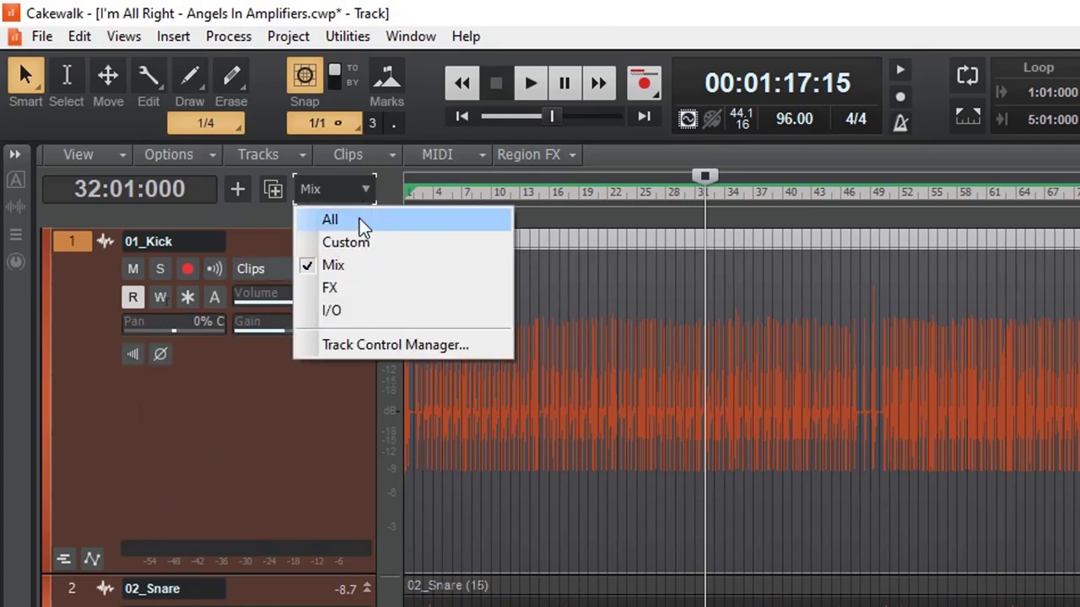
pyautogui.click(354, 310)
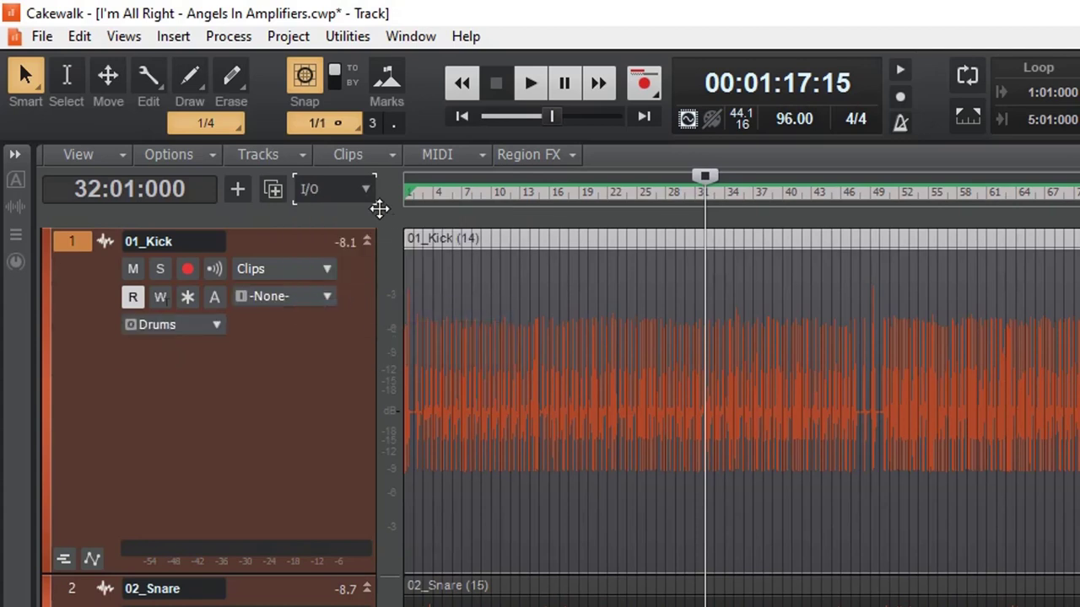
pyautogui.click(370, 197)
pyautogui.click(347, 299)
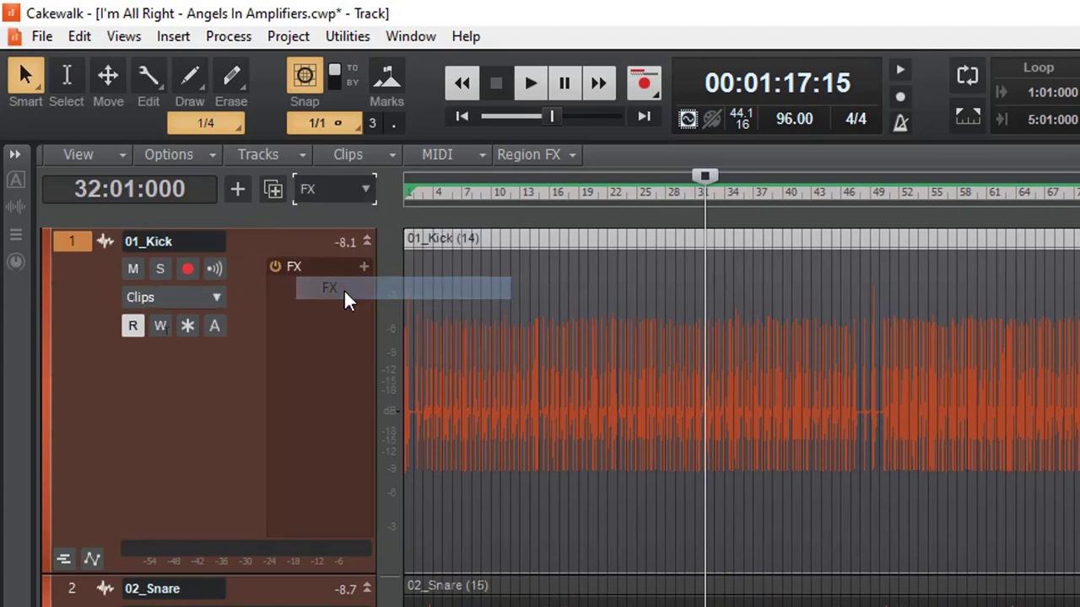
pyautogui.click(366, 190)
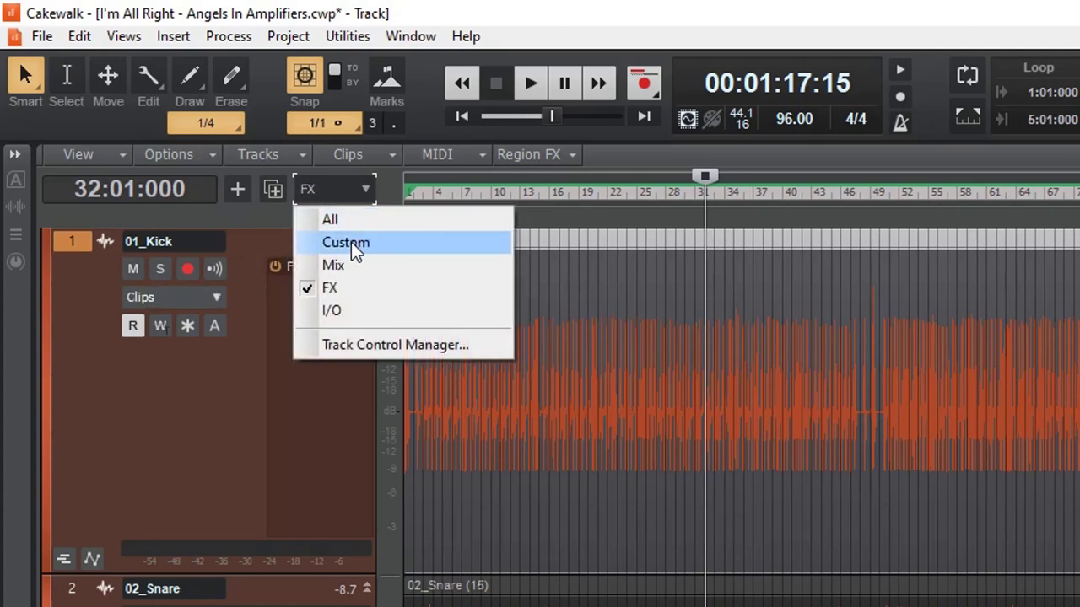
pyautogui.click(356, 245)
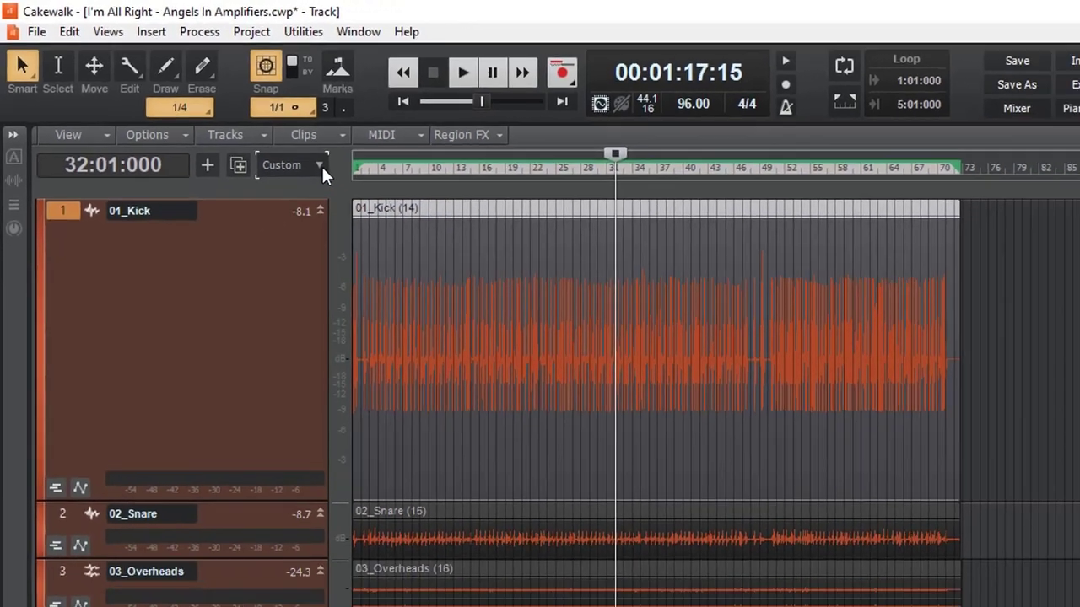
# - Open the Track Control Manager, examine which controls the Custom preset shows for each strip type, and close it
pyautogui.click(366, 189)
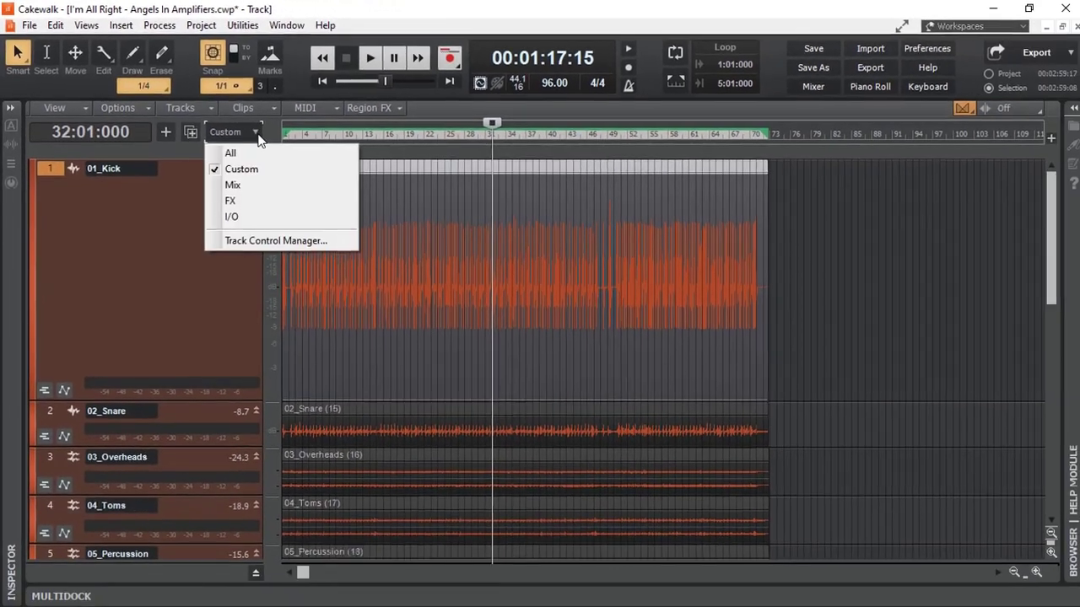
pyautogui.click(253, 241)
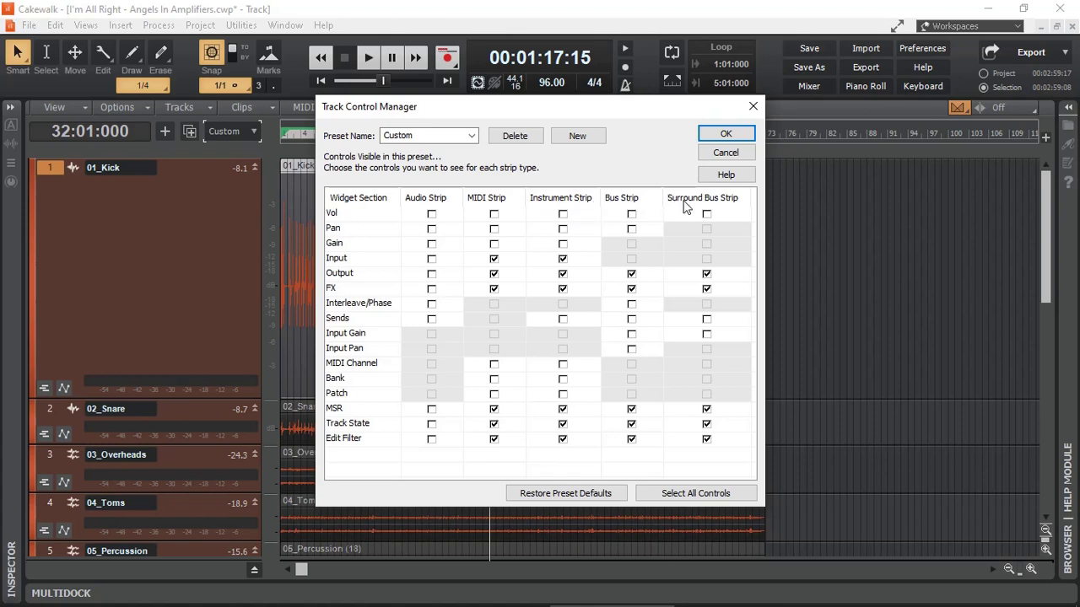
pyautogui.press('Return')
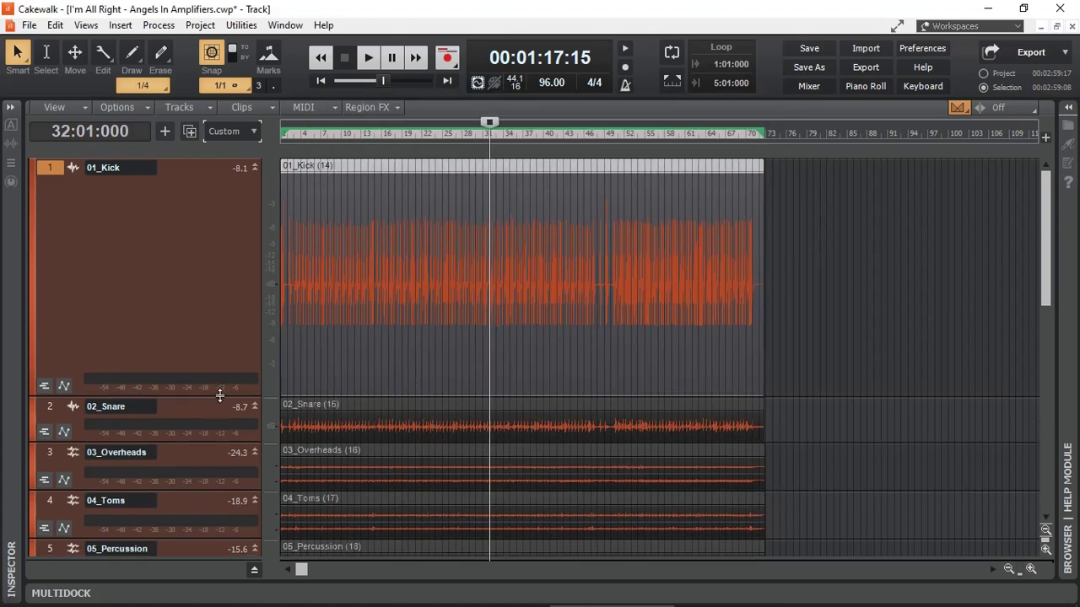
# - Shrink the Kick track to about the other tracks' height and start playback from measure 32
pyautogui.scroll(-5, 209, 206)
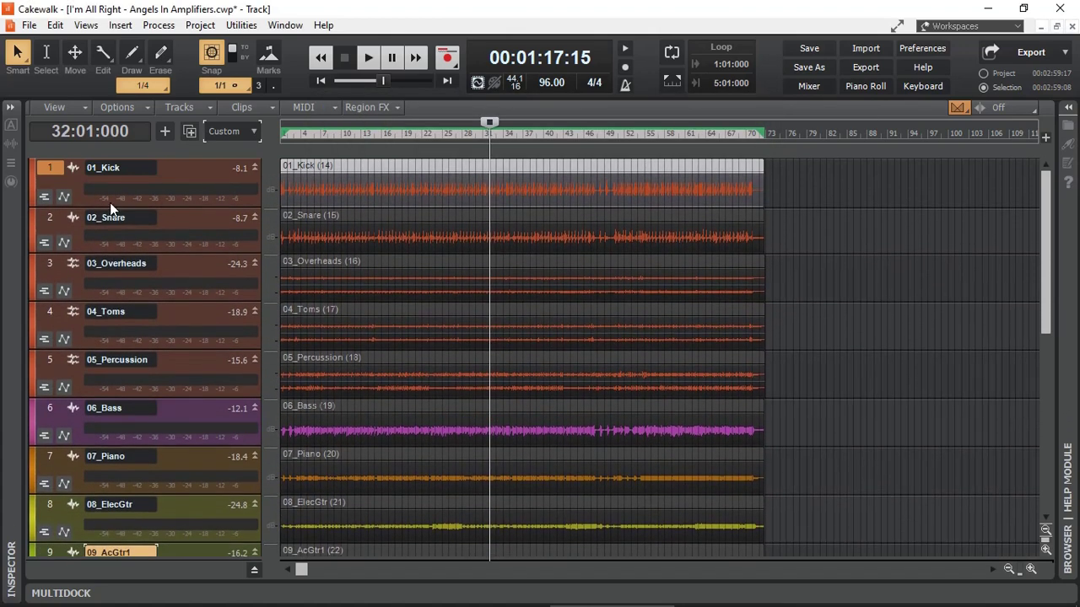
pyautogui.click(135, 196)
pyautogui.press('space')
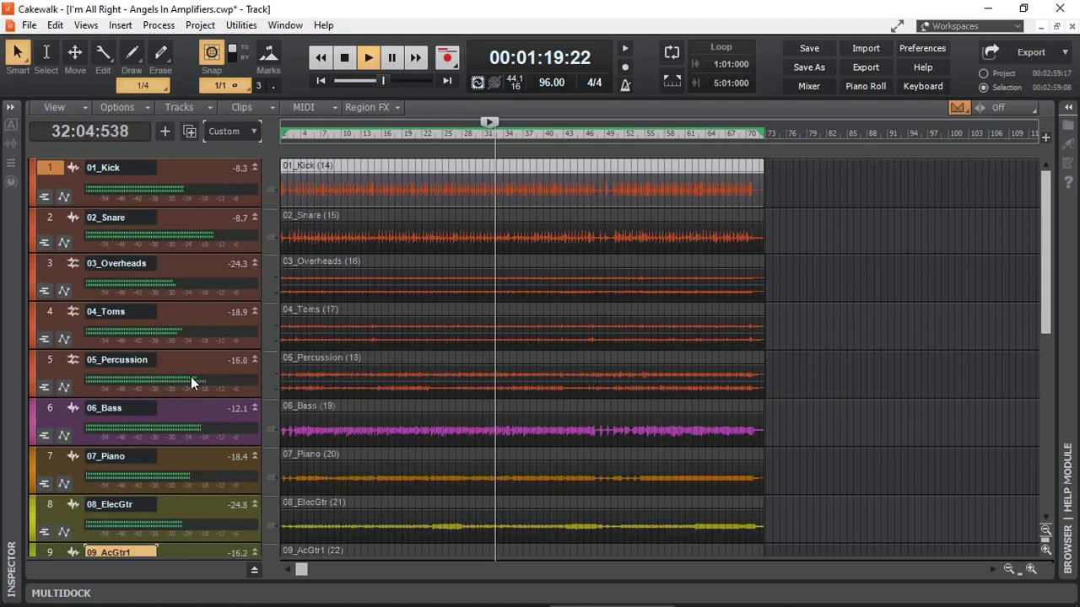
# - Stop playback and open the Console view to examine the full track and bus strips, and close it
pyautogui.press('space')
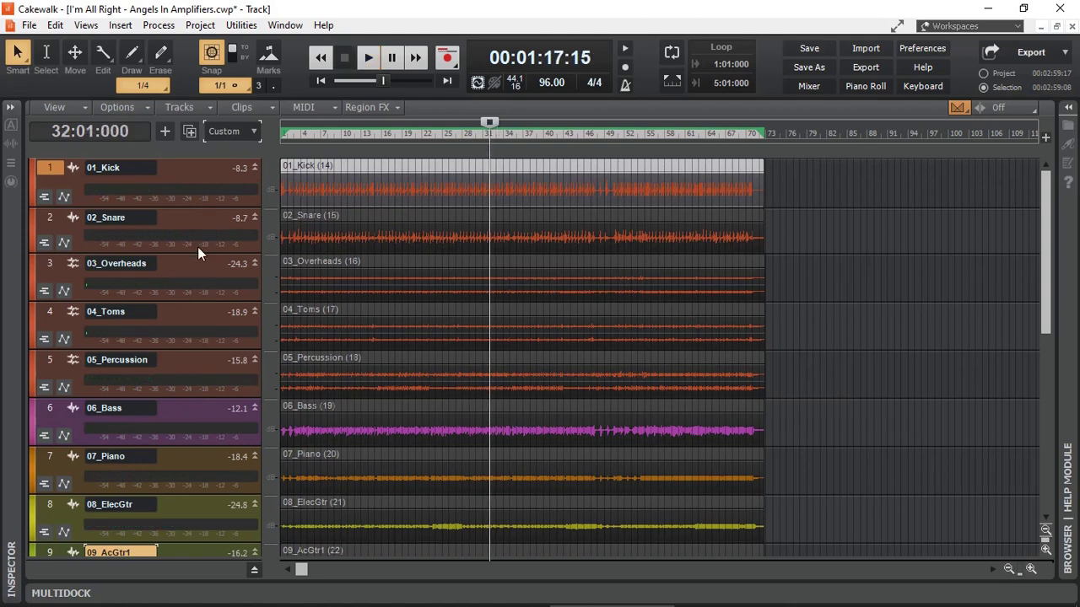
pyautogui.hotkey('alt', '2')
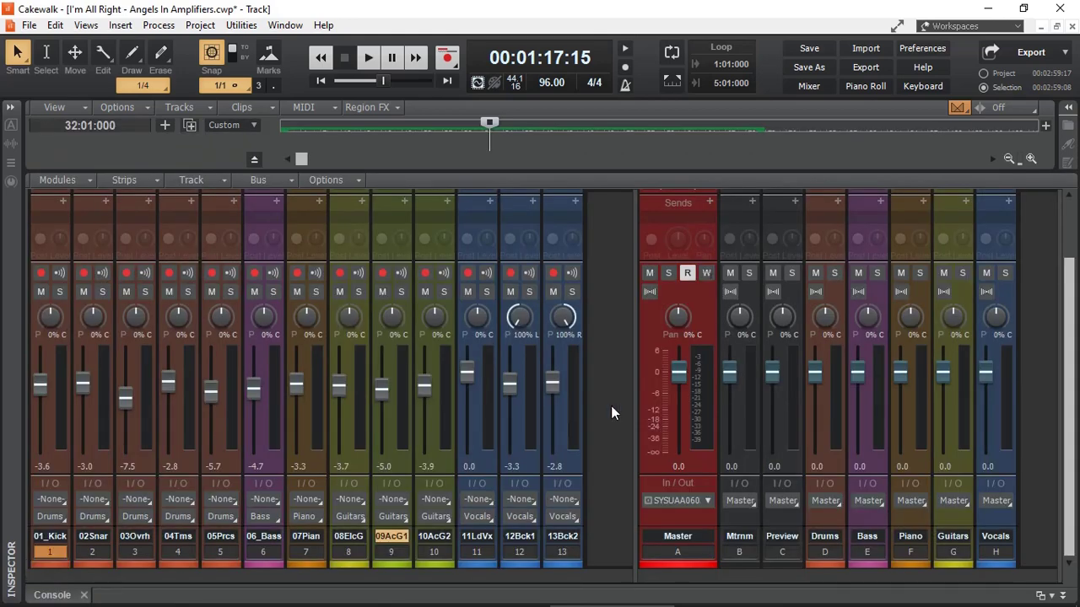
pyautogui.scroll(2, 614, 328)
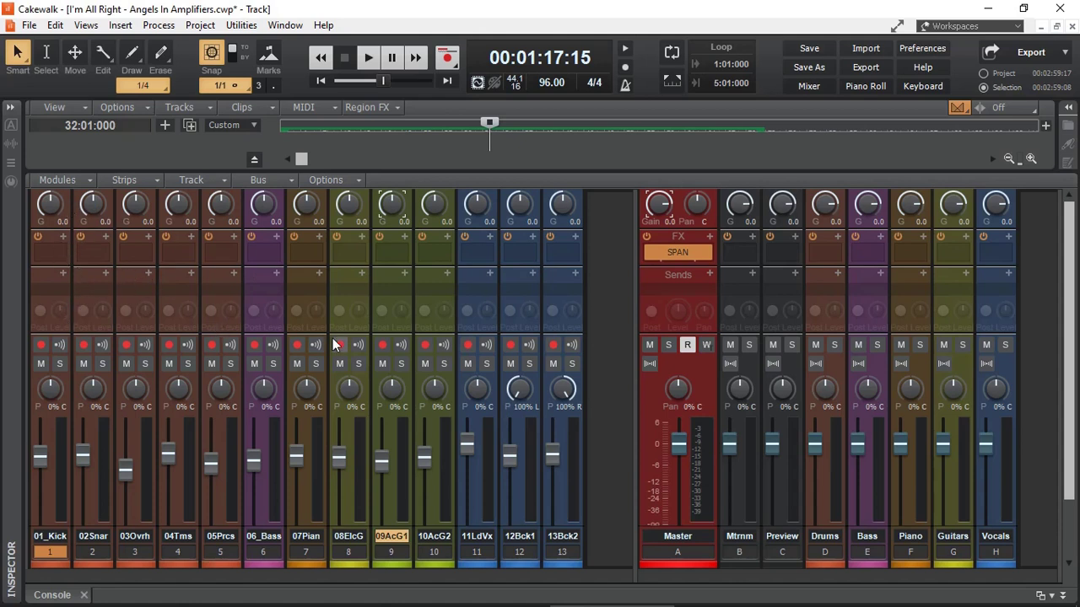
pyautogui.scroll(-3, 610, 389)
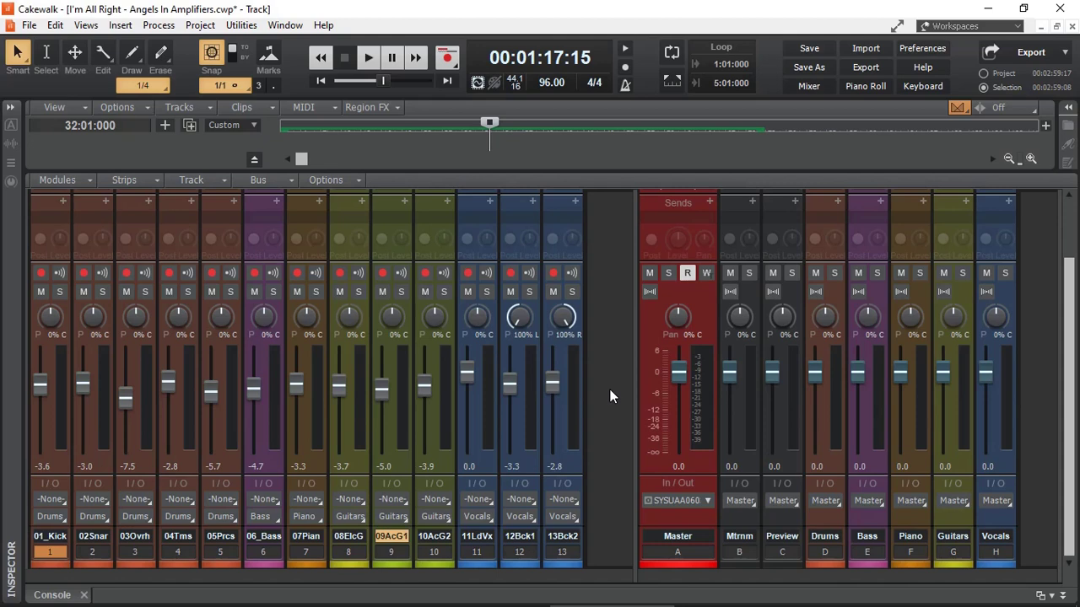
pyautogui.click(84, 595)
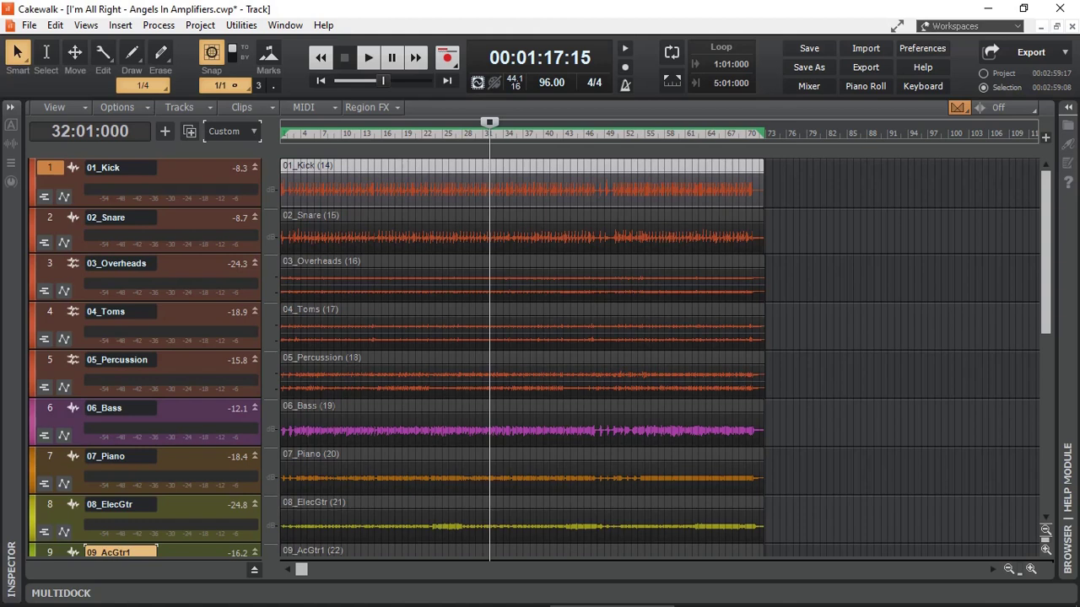
# - Return the playhead to the project start, play the opening measures and stop playback
pyautogui.click(322, 81)
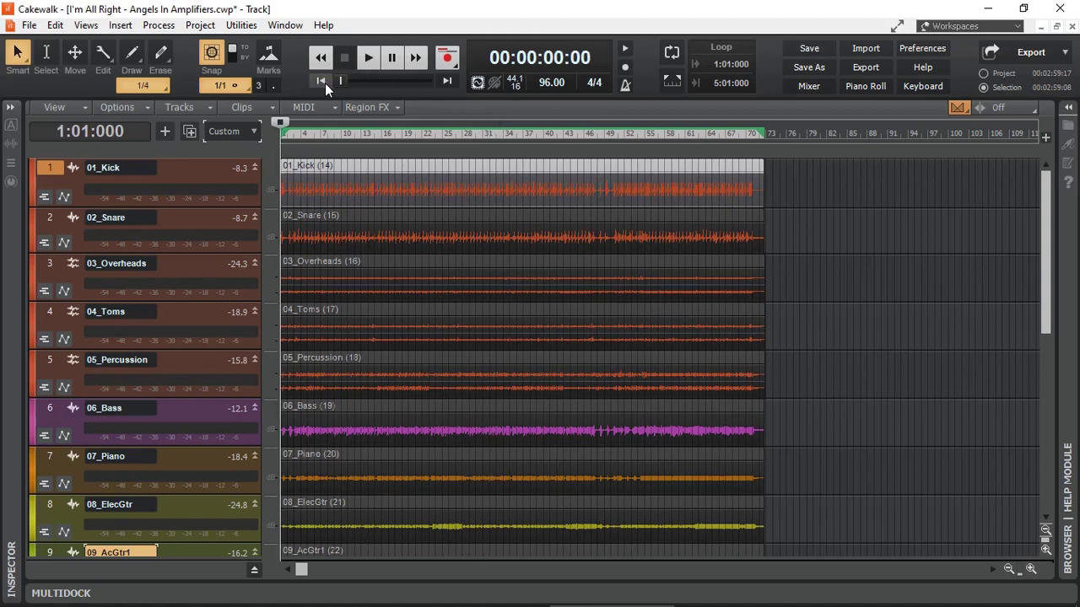
pyautogui.press('space')
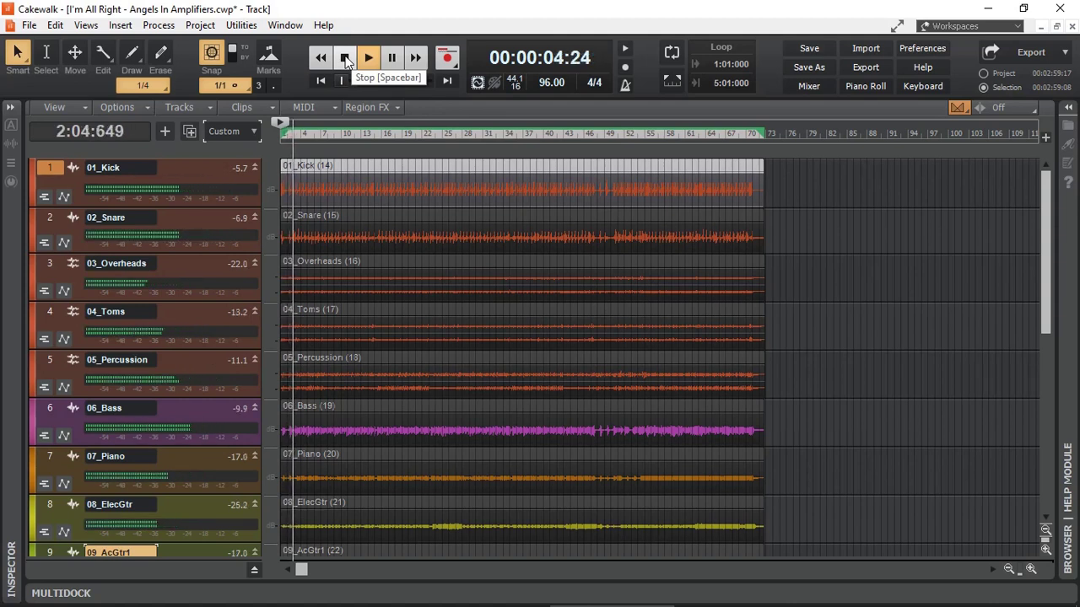
pyautogui.click(345, 59)
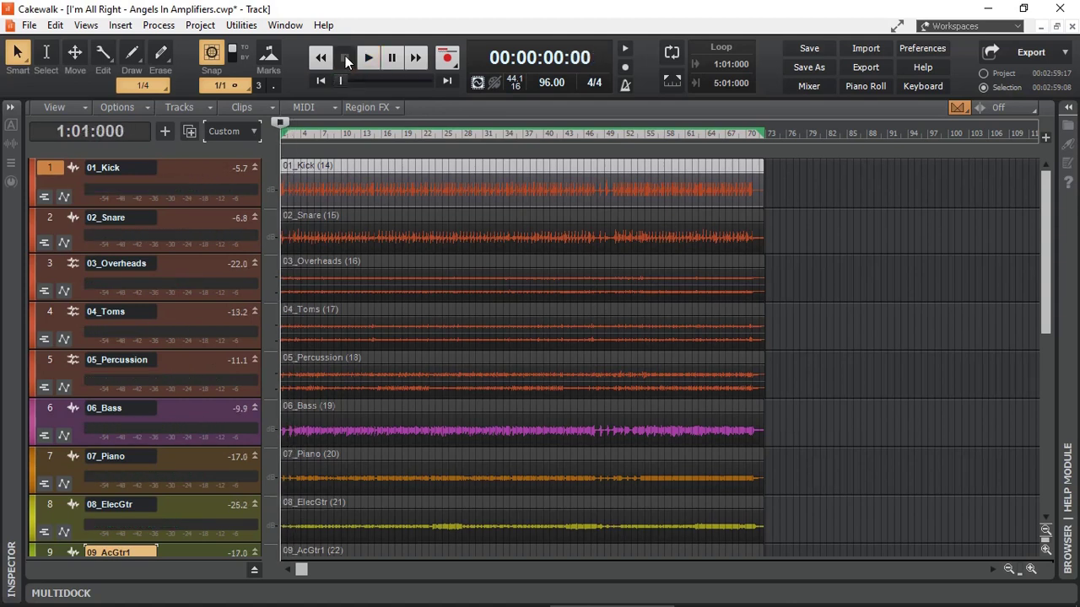